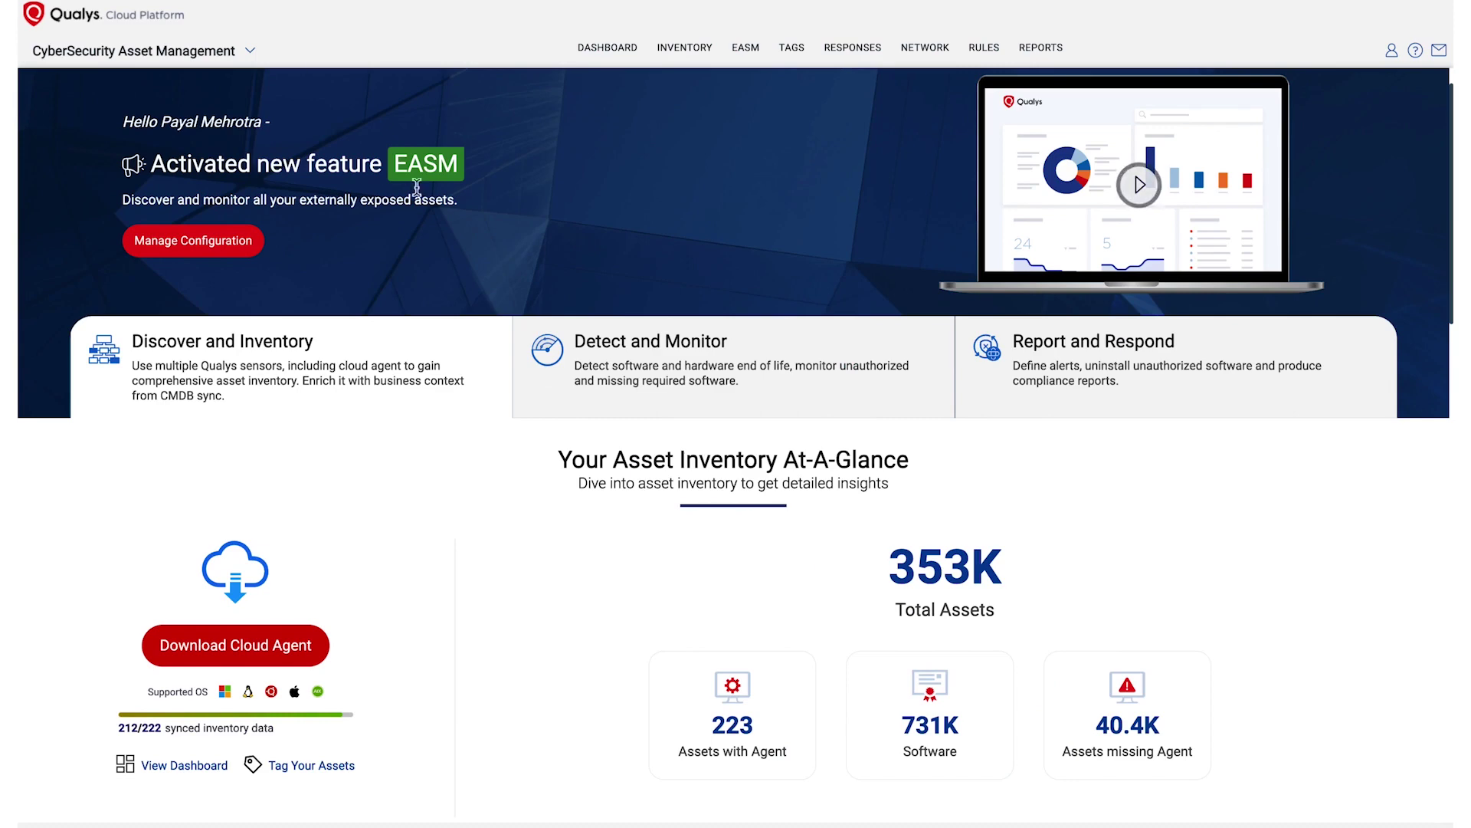
{"action": "scroll", "coordinate": [422, 199], "scroll_direction": "down", "scroll_amount": 3}
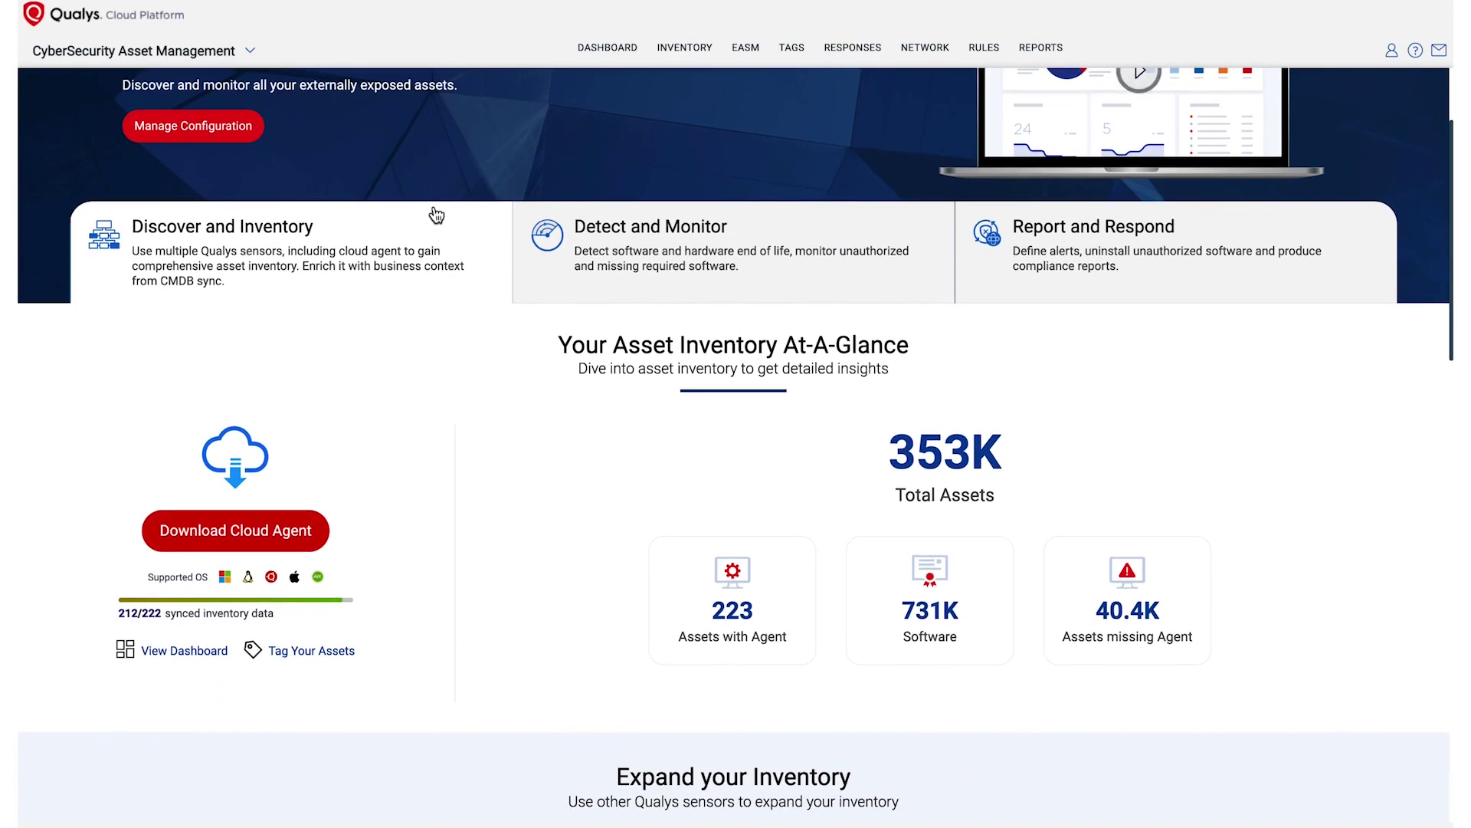
{"action": "scroll", "coordinate": [436, 215], "scroll_direction": "down", "scroll_amount": 2}
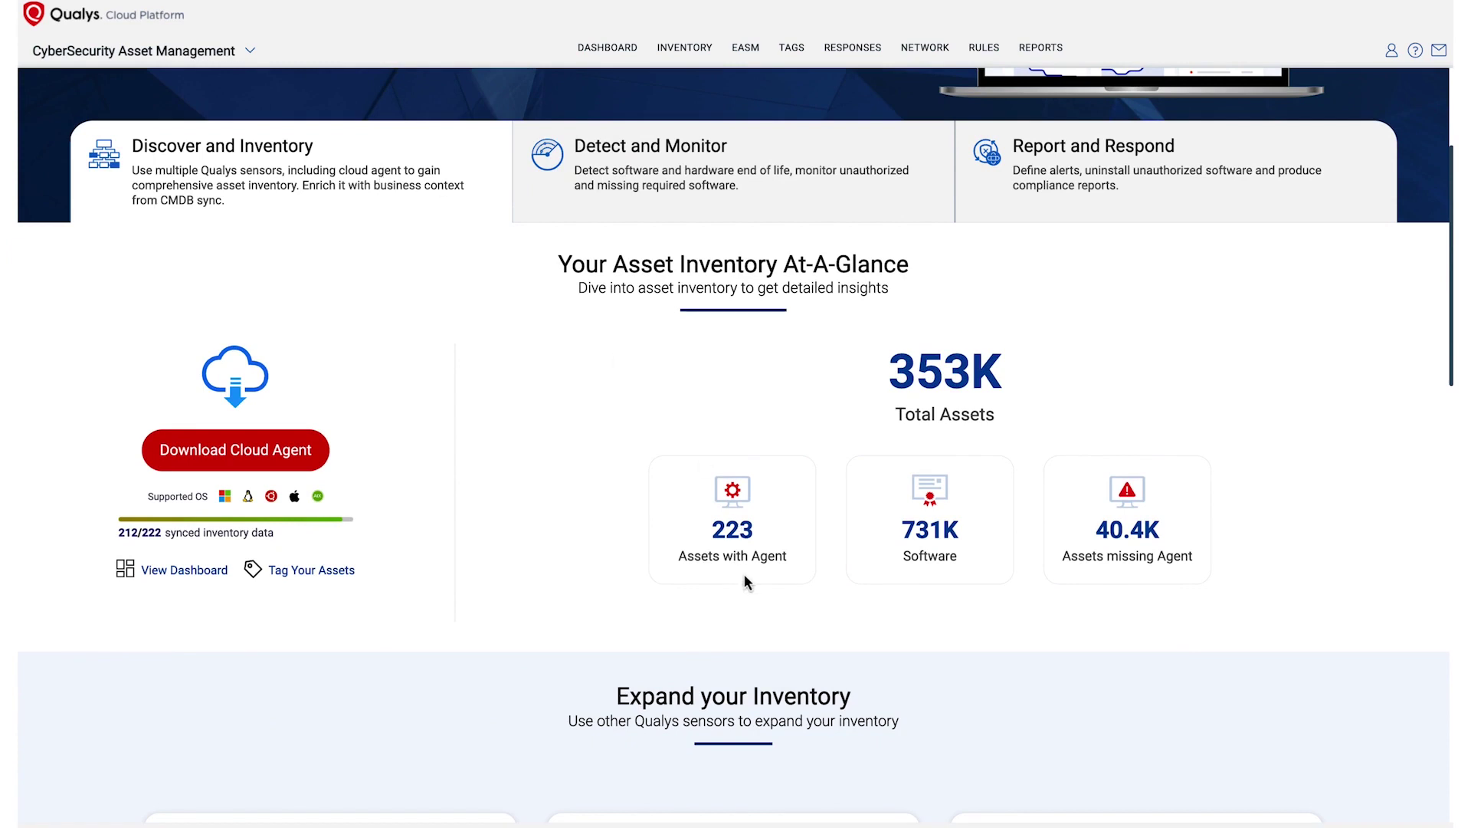
{"action": "scroll", "coordinate": [927, 578], "scroll_direction": "down", "scroll_amount": 3}
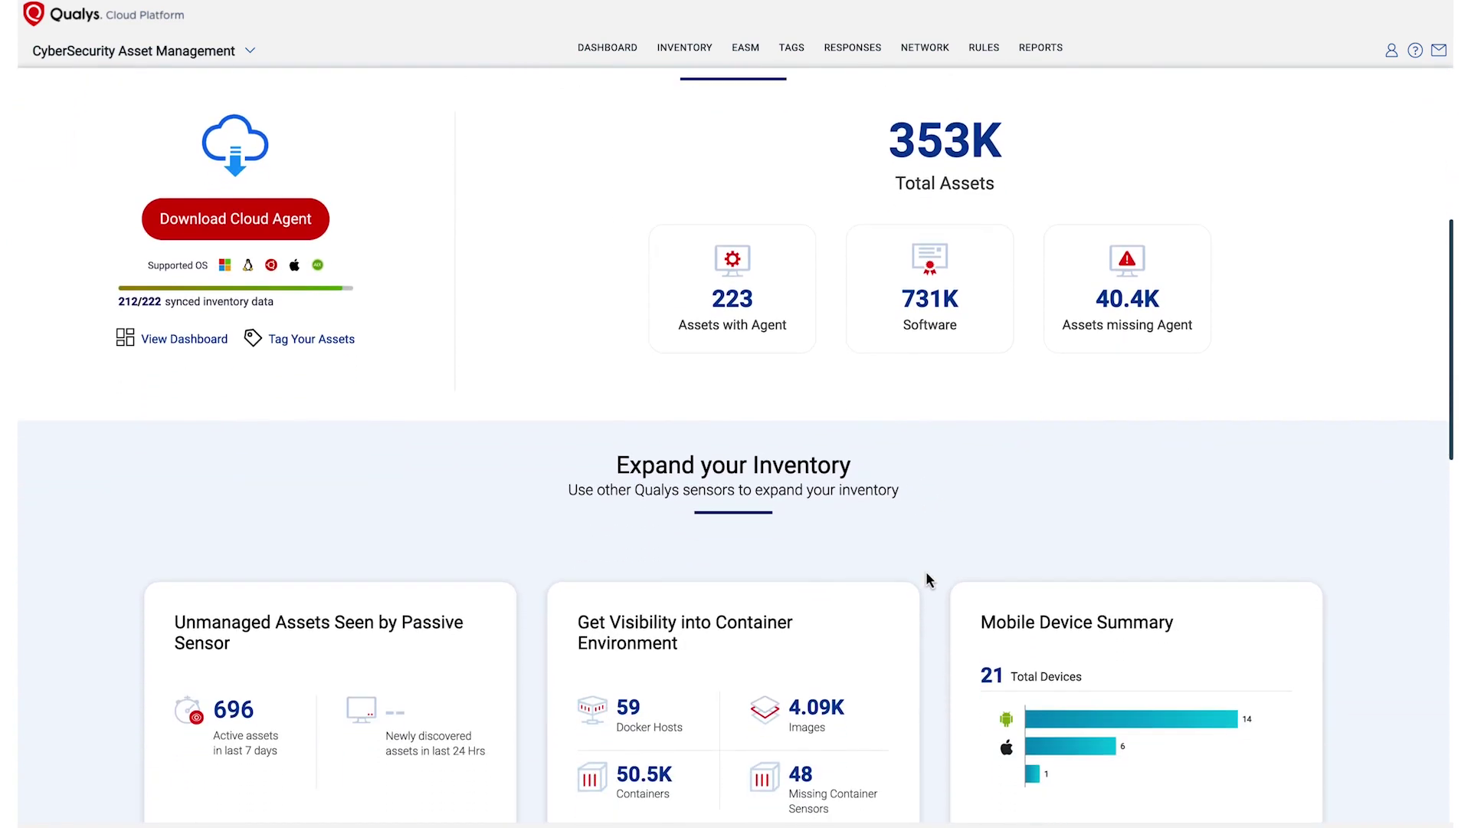
{"action": "scroll", "coordinate": [926, 572], "scroll_direction": "down", "scroll_amount": 2}
{"action": "scroll", "coordinate": [926, 572], "scroll_direction": "down", "scroll_amount": 1}
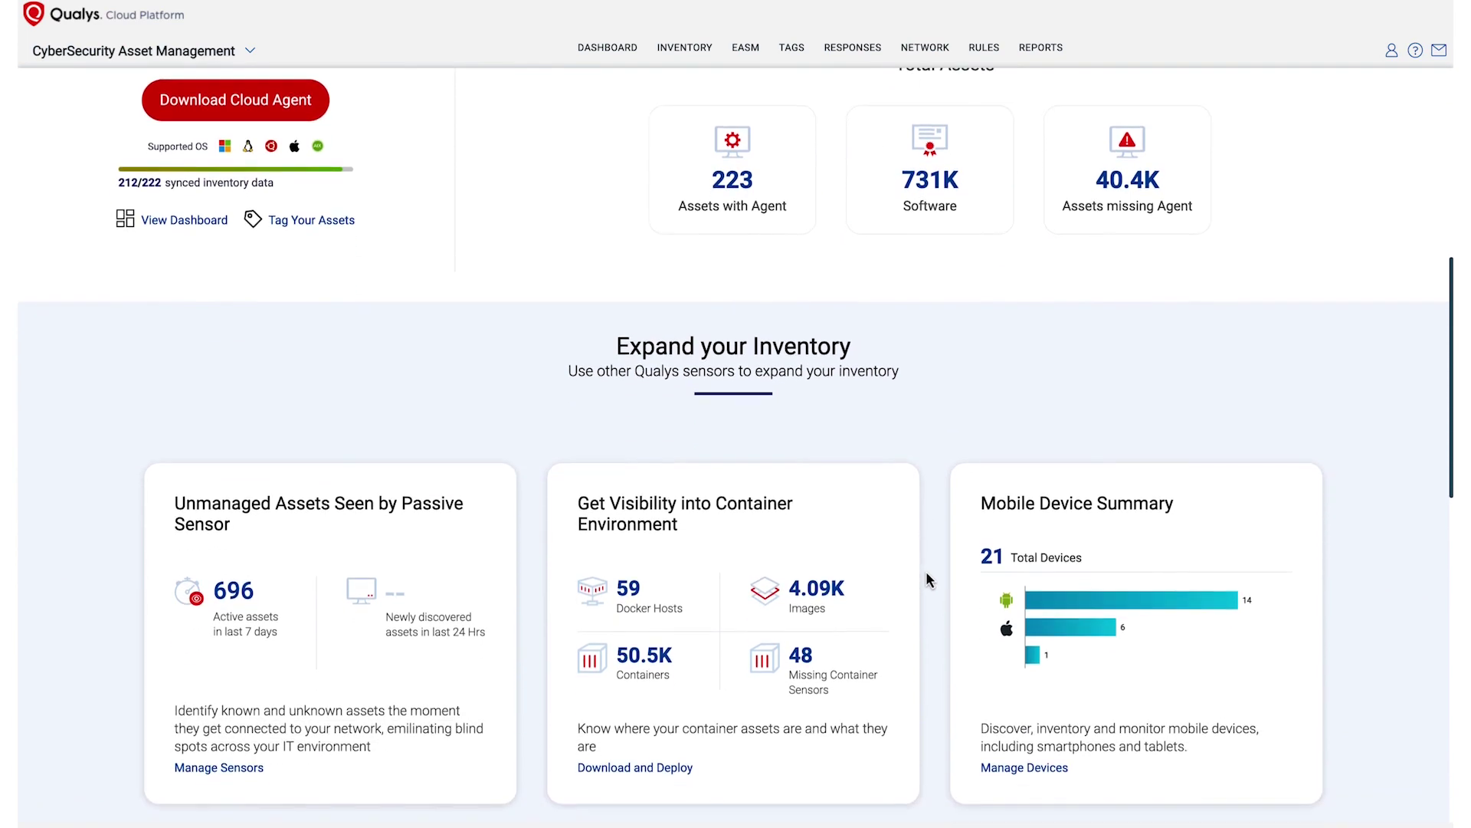
{"action": "scroll", "coordinate": [925, 573], "scroll_direction": "down", "scroll_amount": 4}
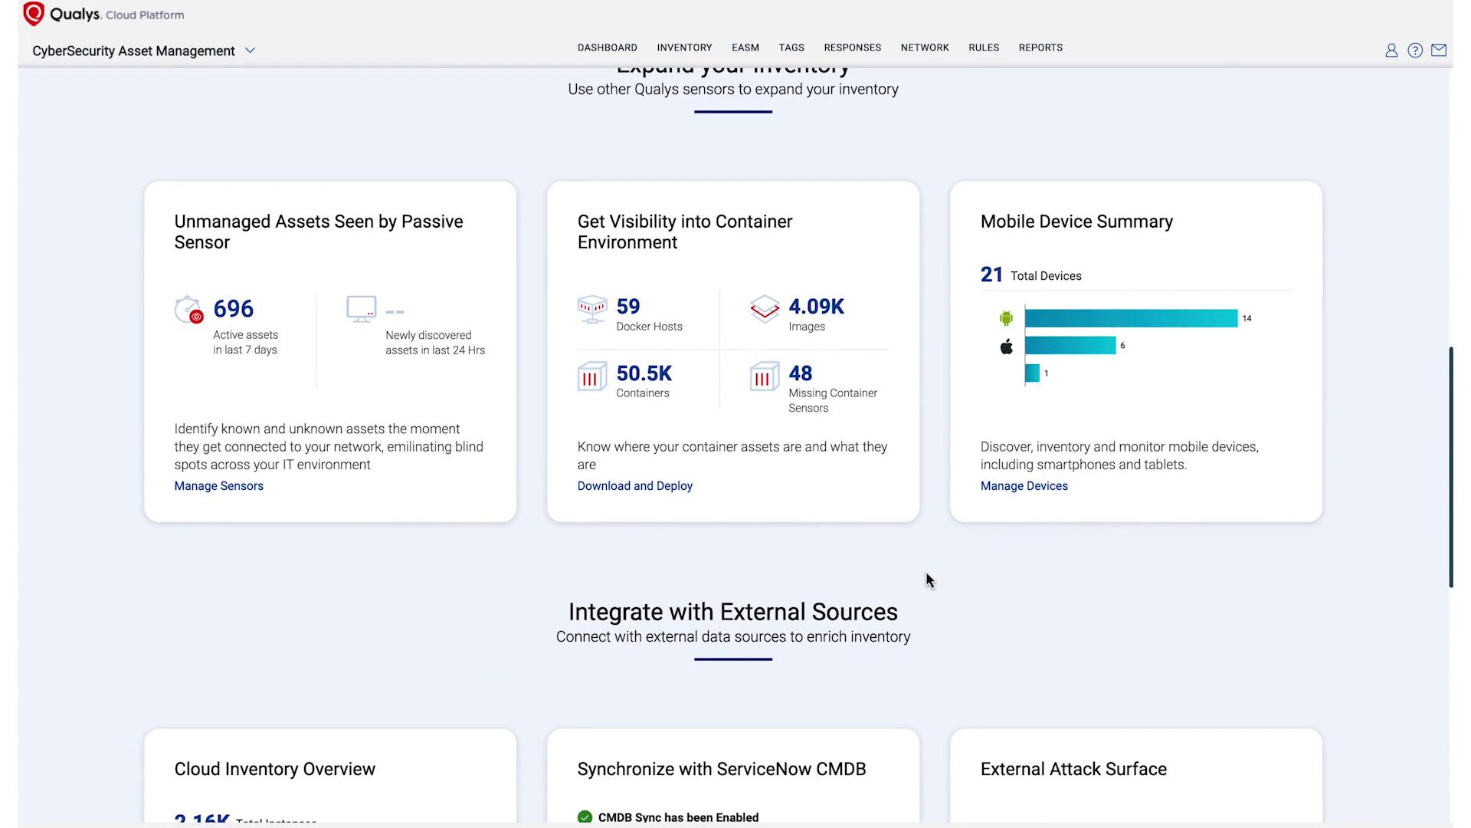
{"action": "scroll", "coordinate": [926, 573], "scroll_direction": "down", "scroll_amount": 2}
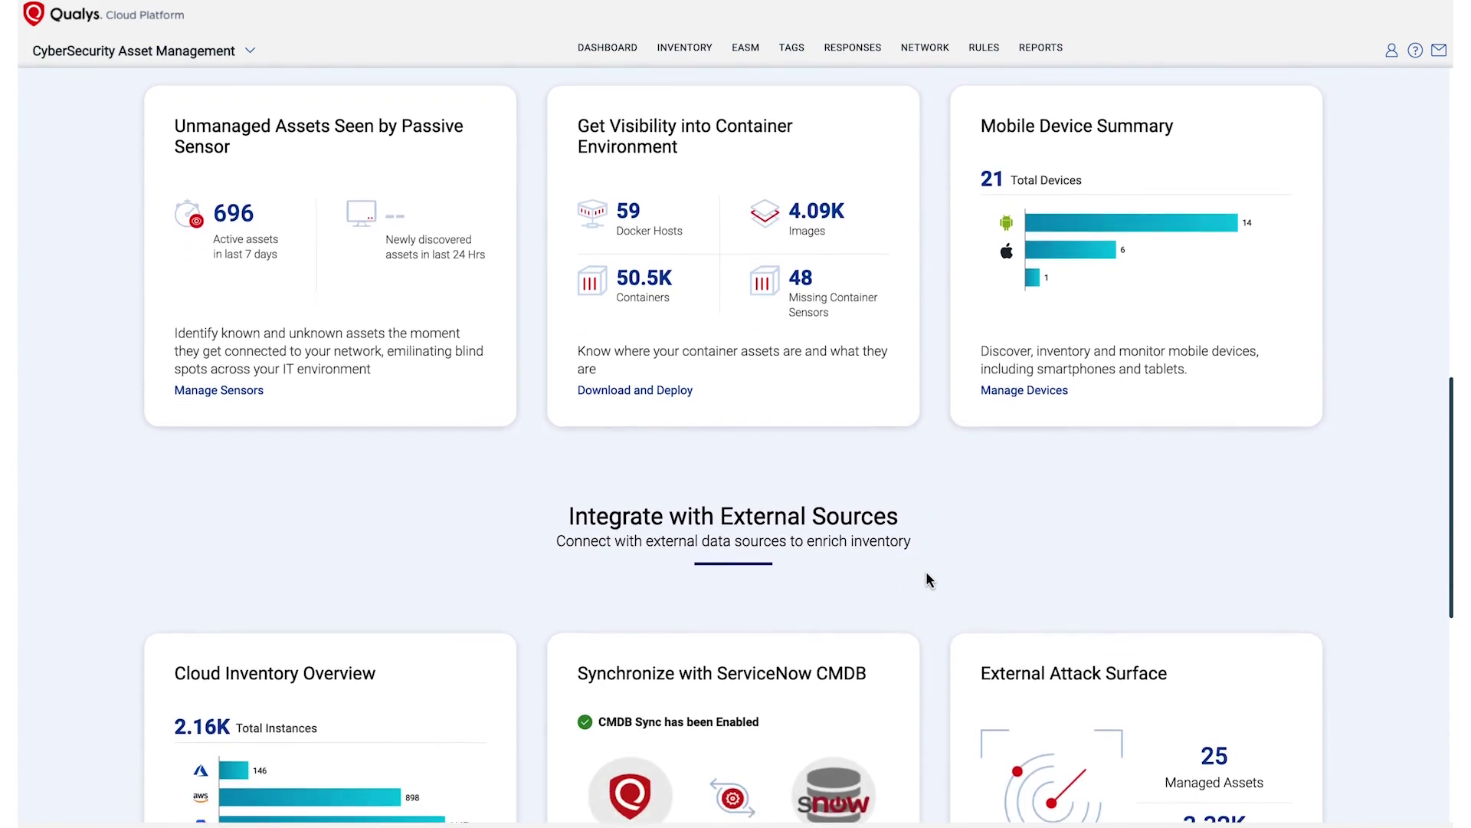
{"action": "scroll", "coordinate": [926, 580], "scroll_direction": "down", "scroll_amount": 3}
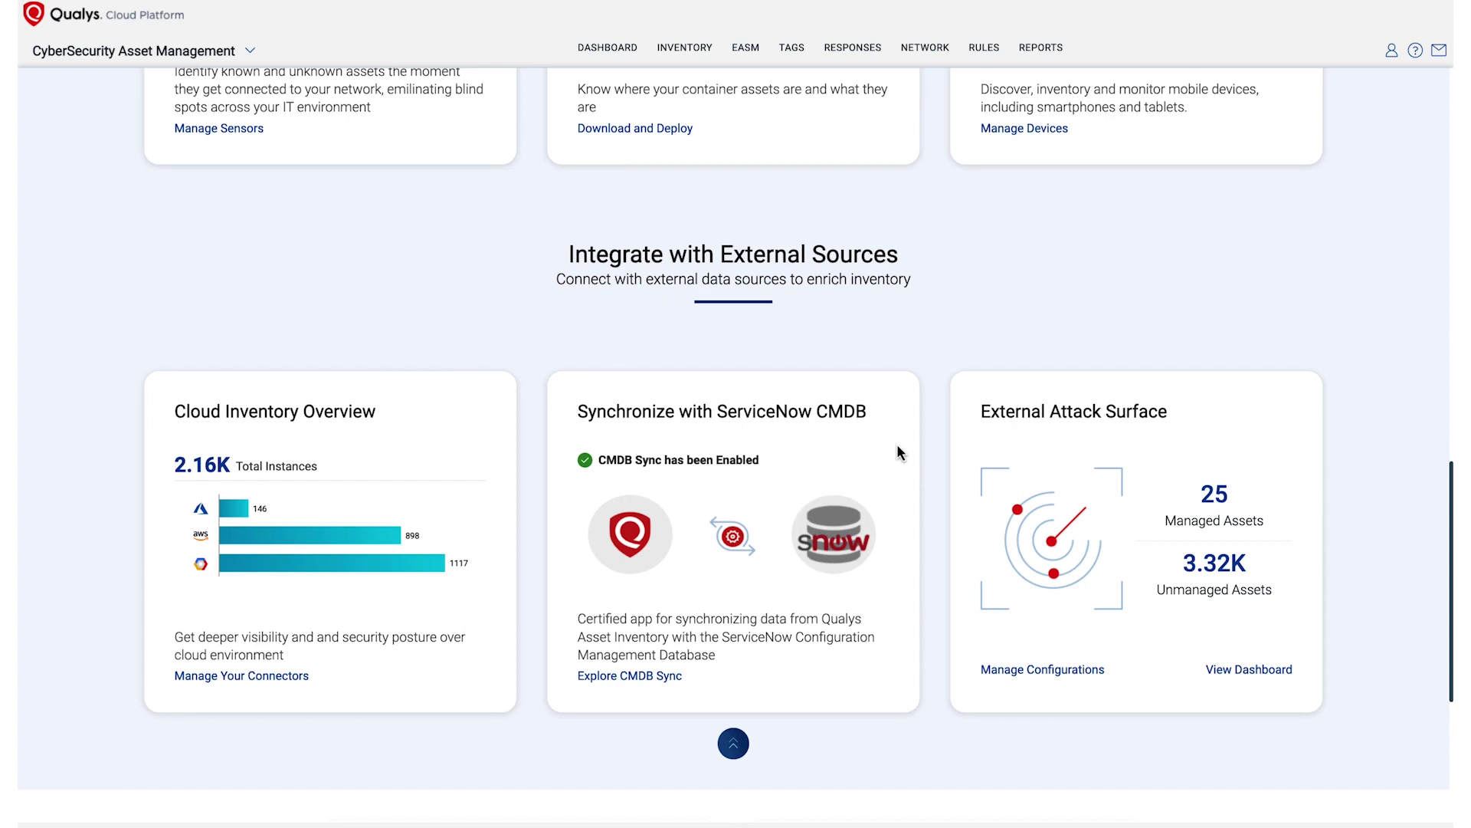
- Start a new tag named Prod_Server with an asset criticality score of 4
{"action": "left_click", "coordinate": [792, 47]}
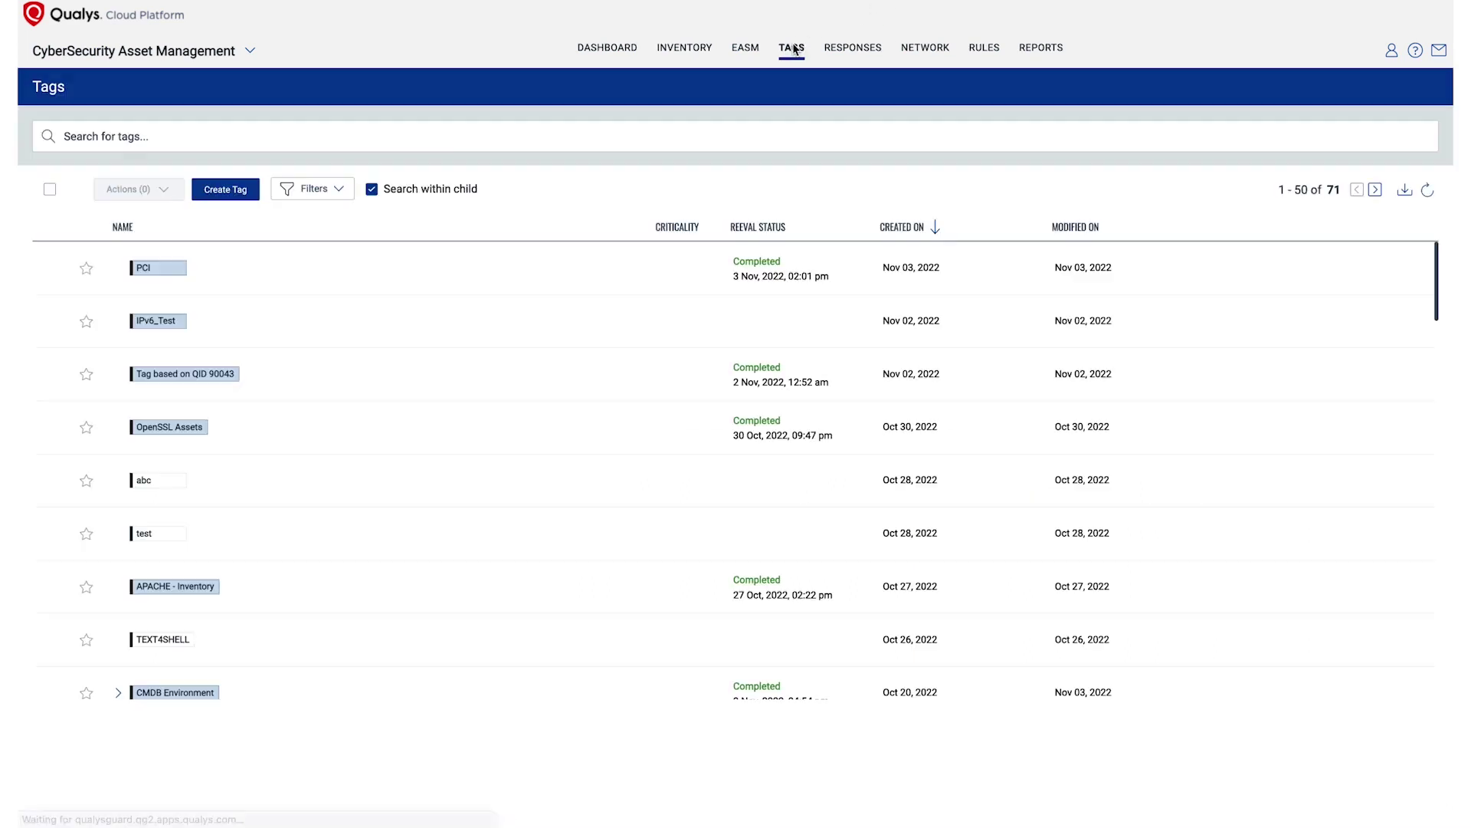
{"action": "left_click", "coordinate": [234, 196]}
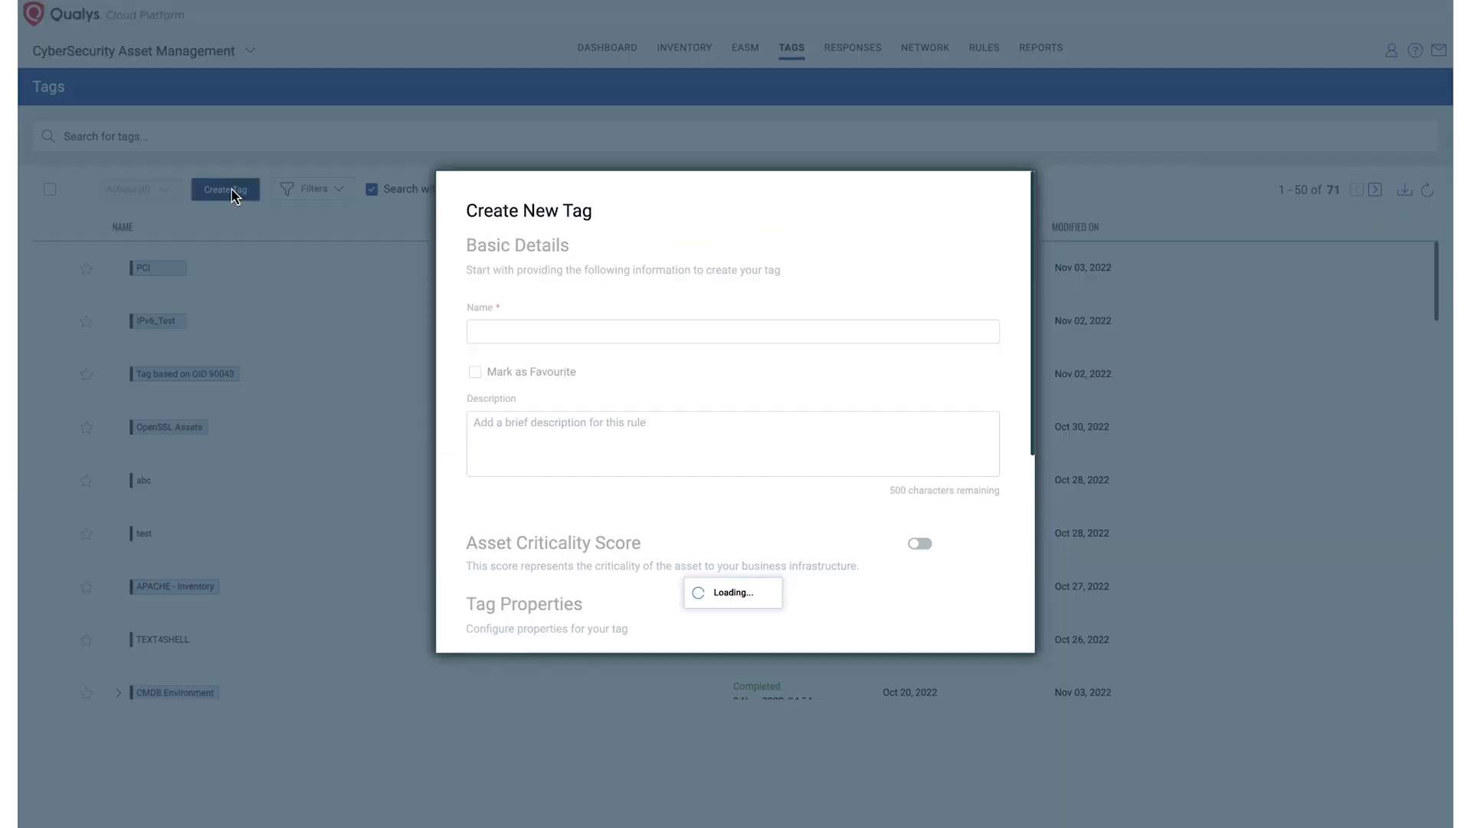
{"action": "left_click", "coordinate": [568, 329]}
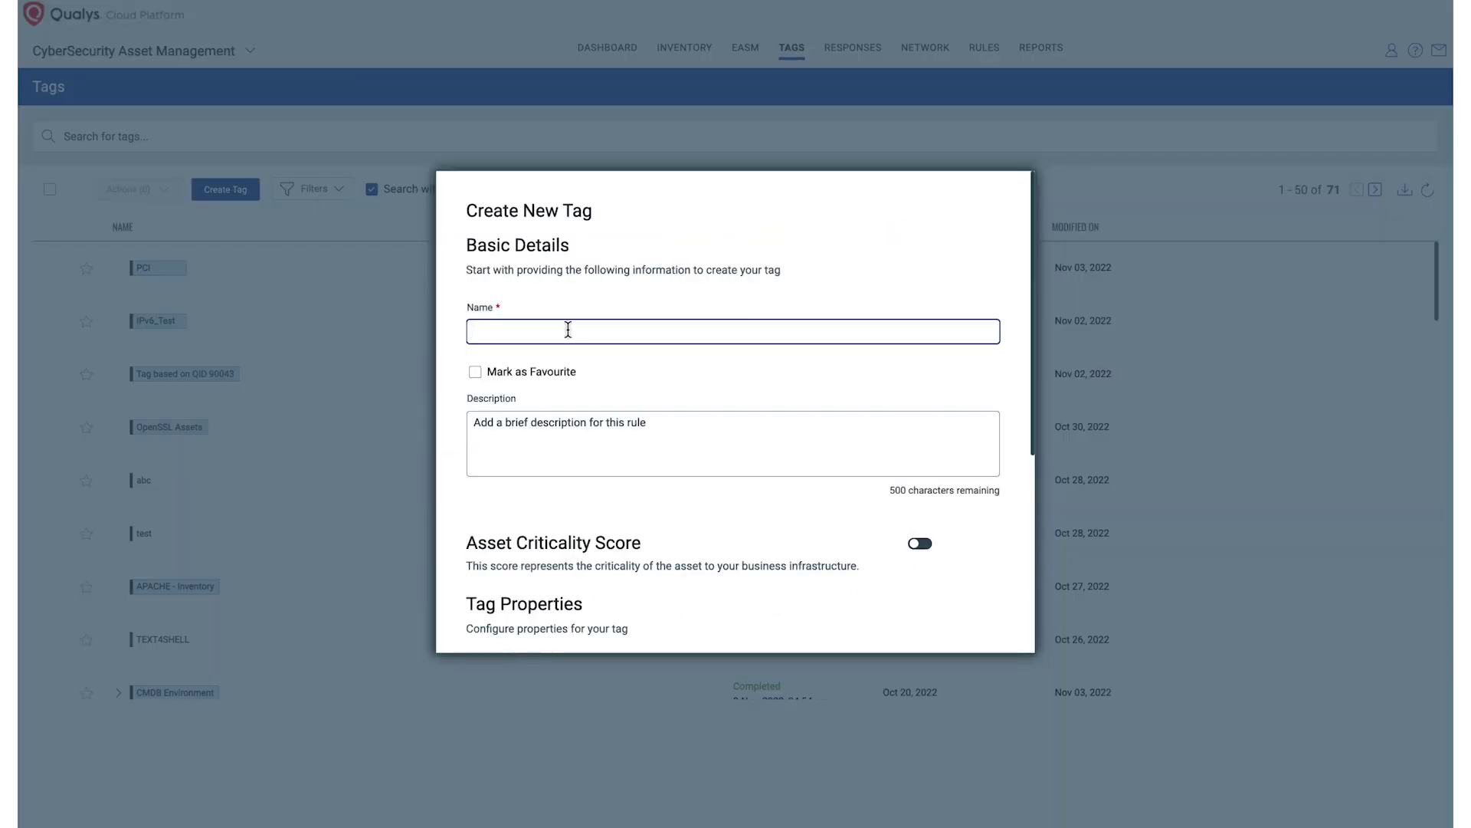
{"action": "type", "text": "Prod_Server"}
{"action": "scroll", "coordinate": [598, 439], "scroll_direction": "down", "scroll_amount": 2}
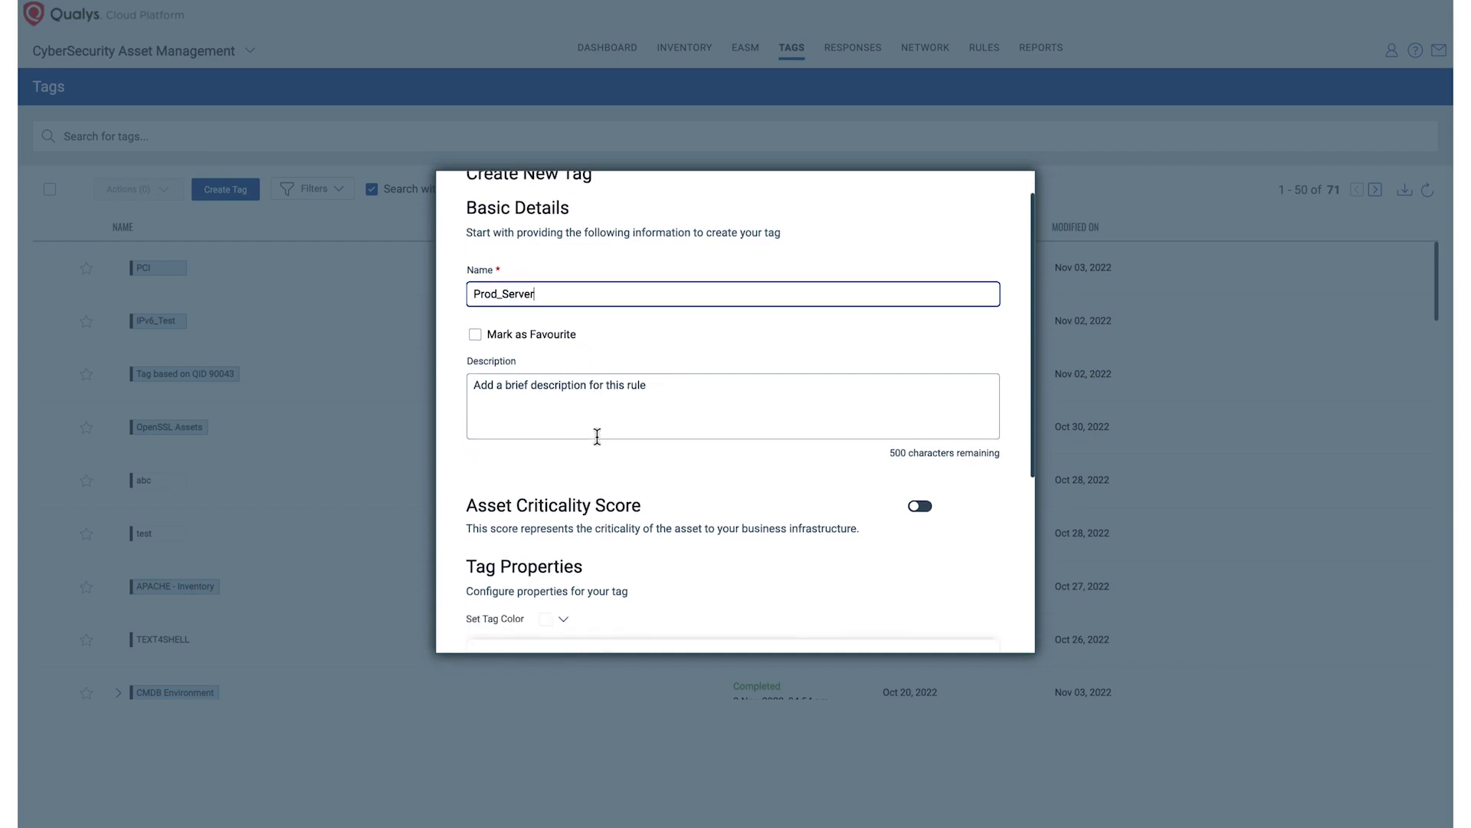
{"action": "left_click", "coordinate": [920, 428]}
{"action": "left_click", "coordinate": [807, 516]}
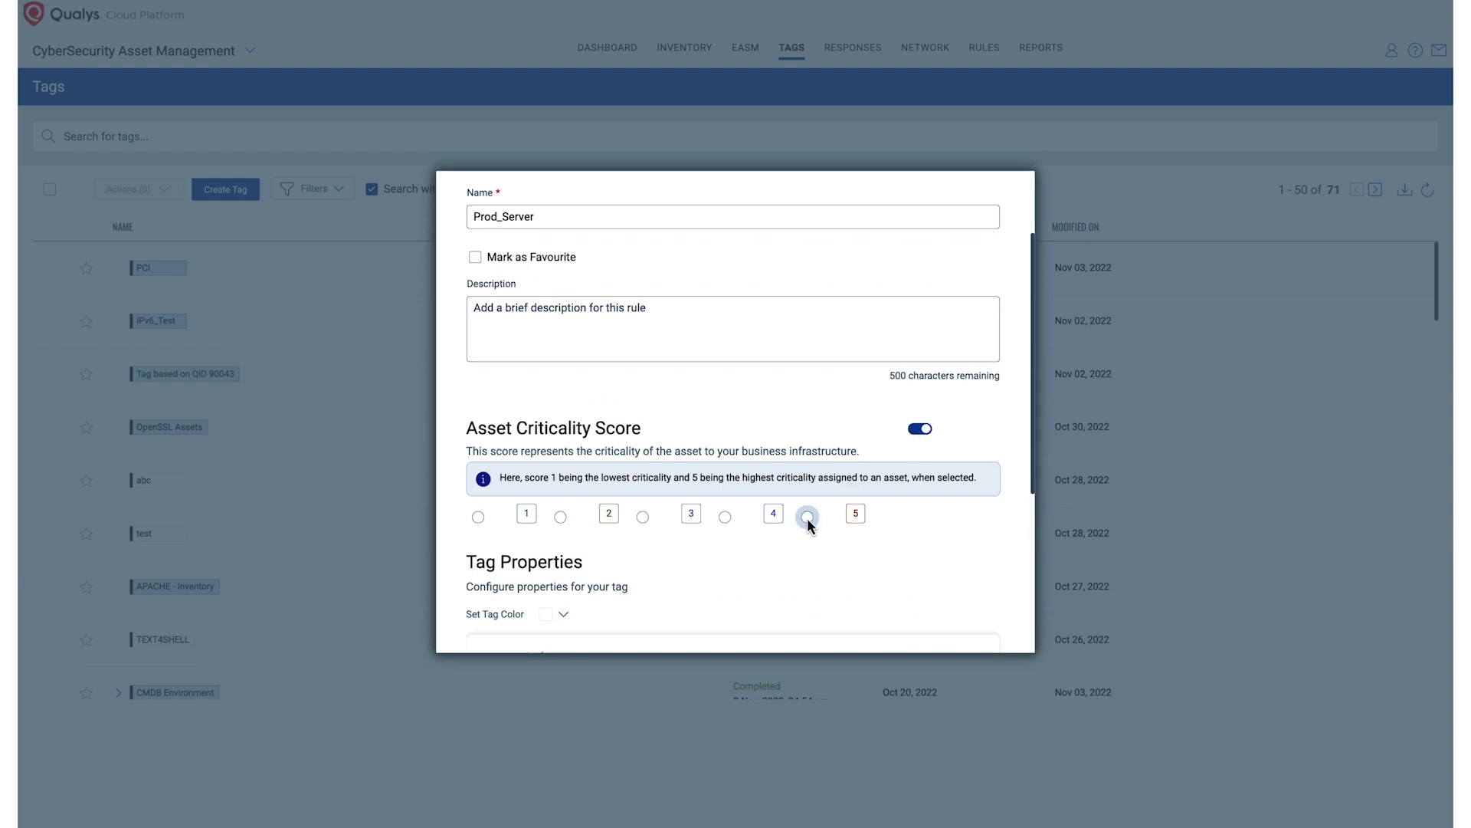
- Make the tag dynamic with an Asset Name Contains 'Prod' rule, ignoring case
{"action": "scroll", "coordinate": [809, 525], "scroll_direction": "down", "scroll_amount": 2}
{"action": "scroll", "coordinate": [808, 525], "scroll_direction": "down", "scroll_amount": 1}
{"action": "left_click", "coordinate": [559, 563]}
{"action": "scroll", "coordinate": [563, 529], "scroll_direction": "down", "scroll_amount": 2}
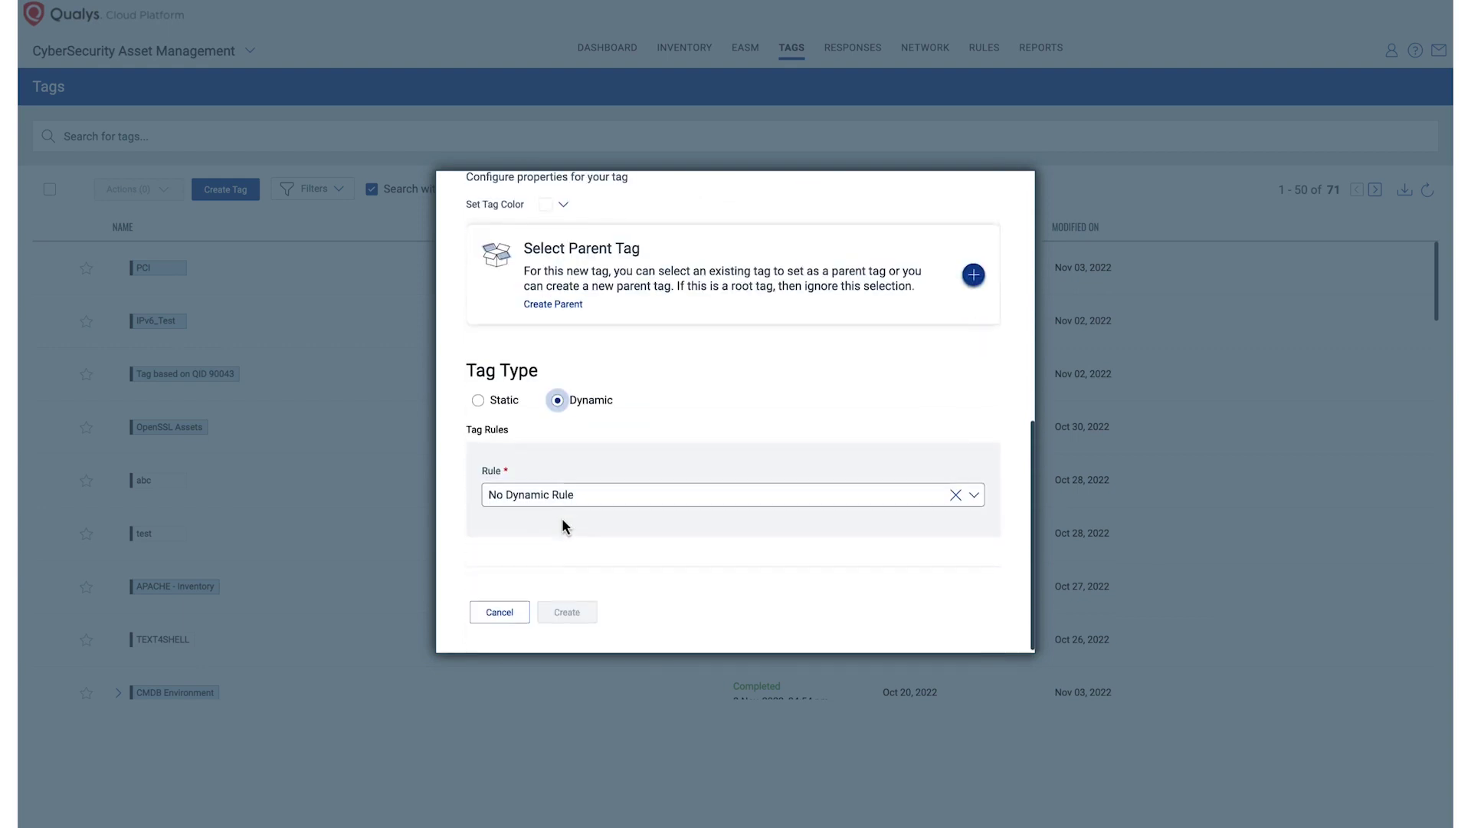
{"action": "left_click", "coordinate": [568, 496]}
{"action": "left_click", "coordinate": [544, 551]}
{"action": "left_click", "coordinate": [544, 557]}
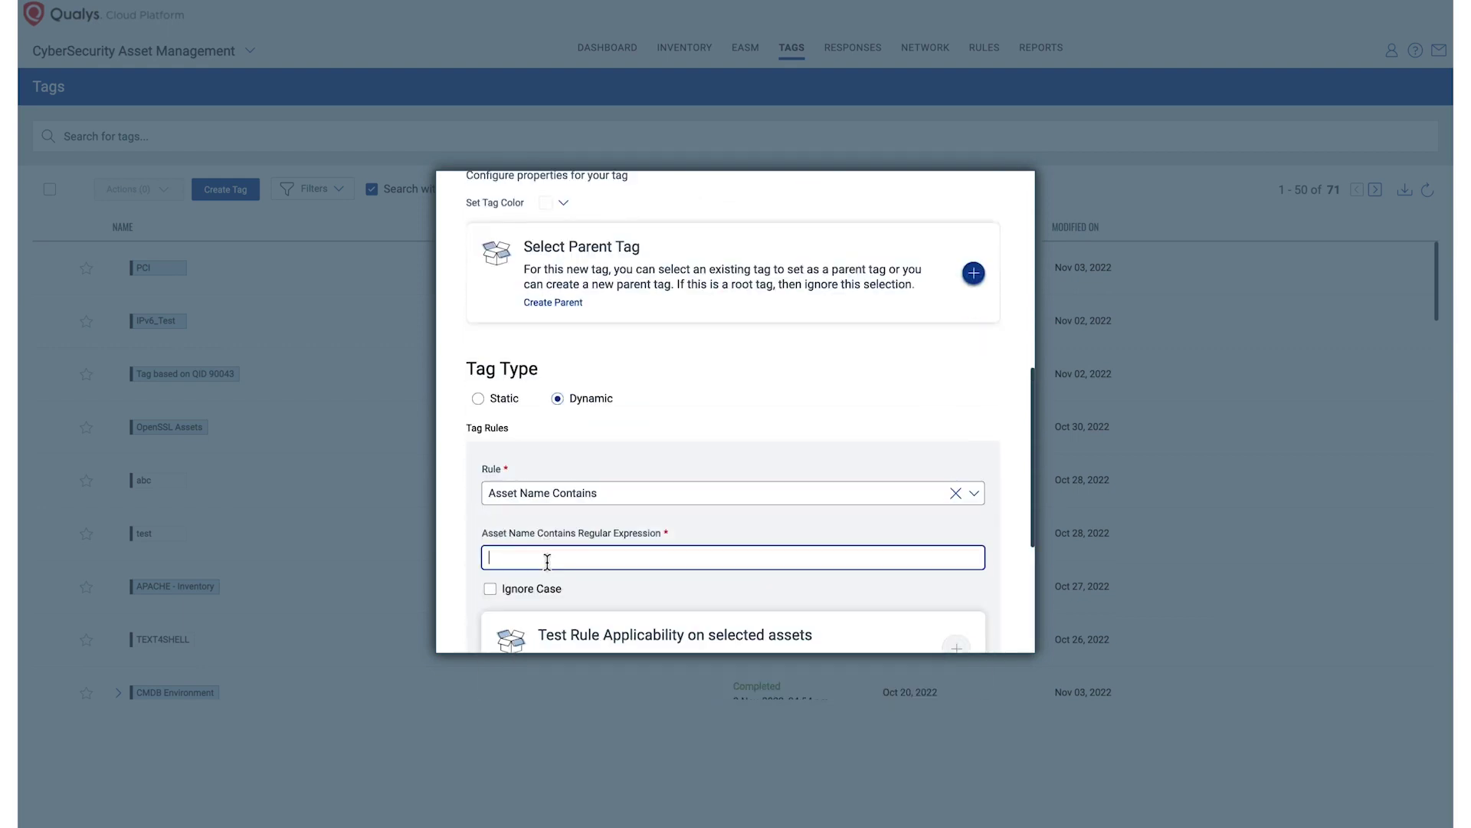
{"action": "type", "text": "Prod"}
{"action": "left_click", "coordinate": [489, 588]}
{"action": "scroll", "coordinate": [644, 556], "scroll_direction": "down", "scroll_amount": 3}
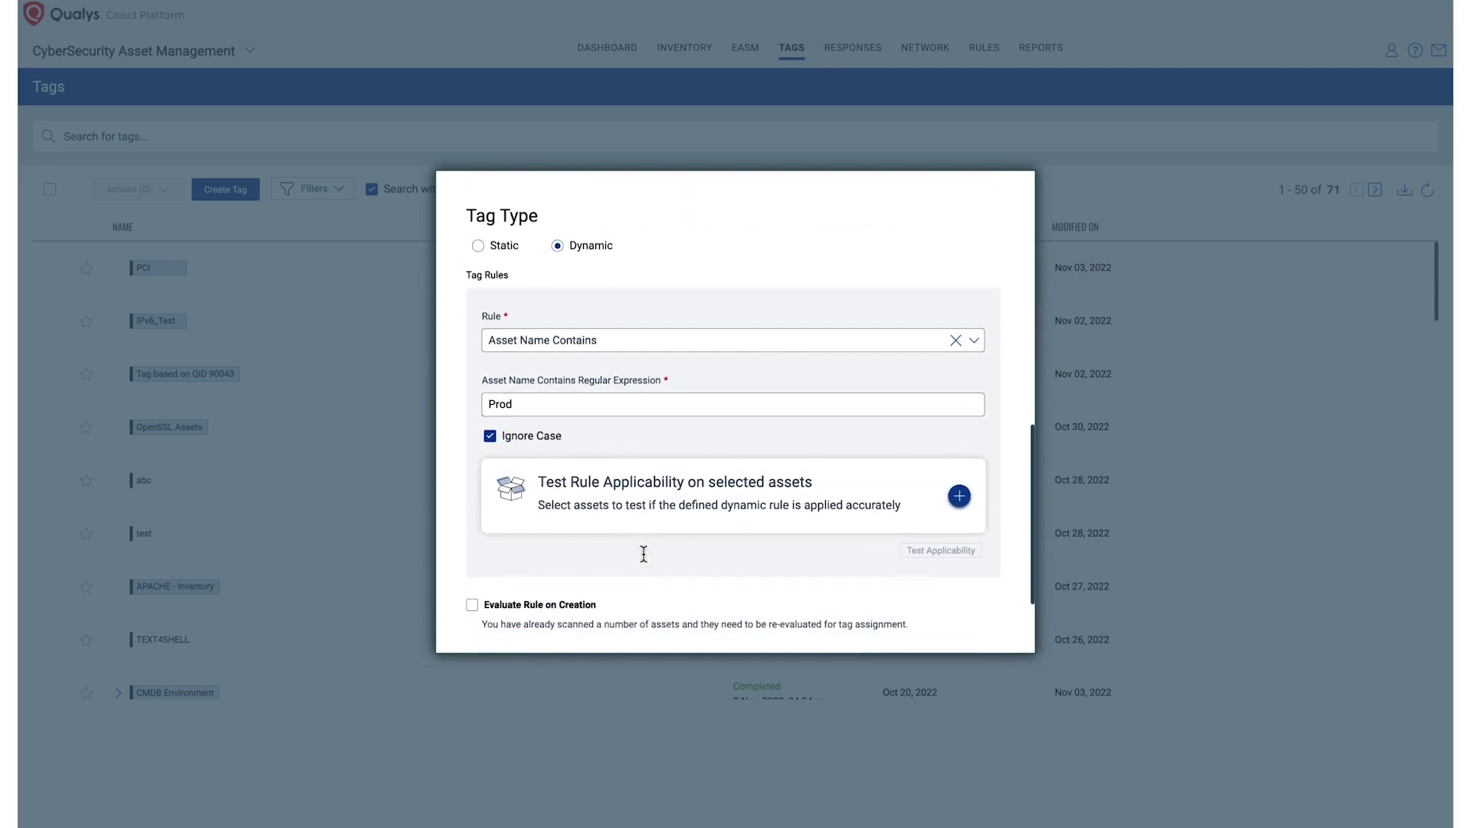
{"action": "scroll", "coordinate": [644, 557], "scroll_direction": "up", "scroll_amount": 2}
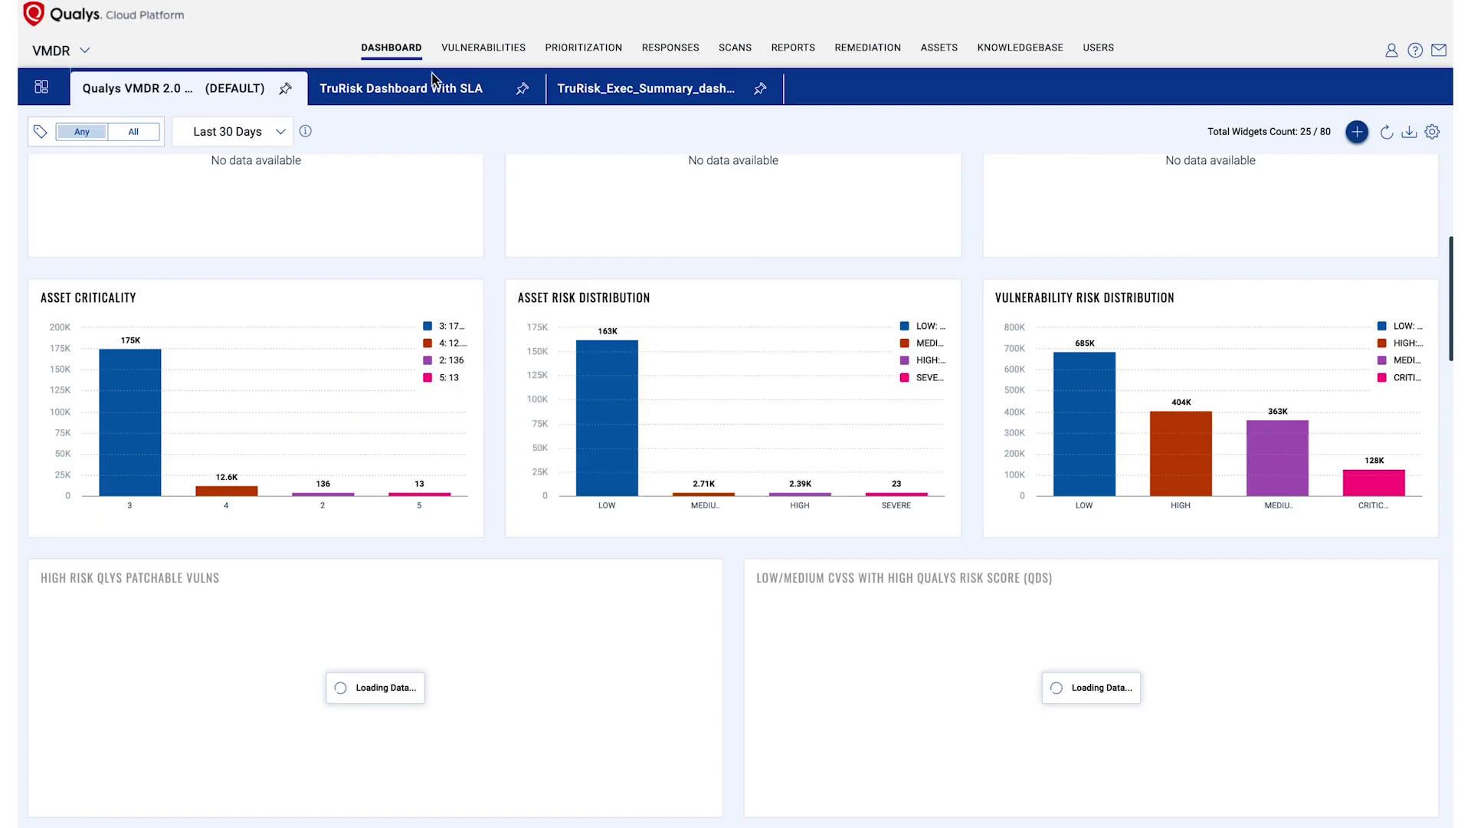
- Switch VMDR to the Vulnerabilities list and scroll the left filter sidebar
{"action": "left_click", "coordinate": [473, 55]}
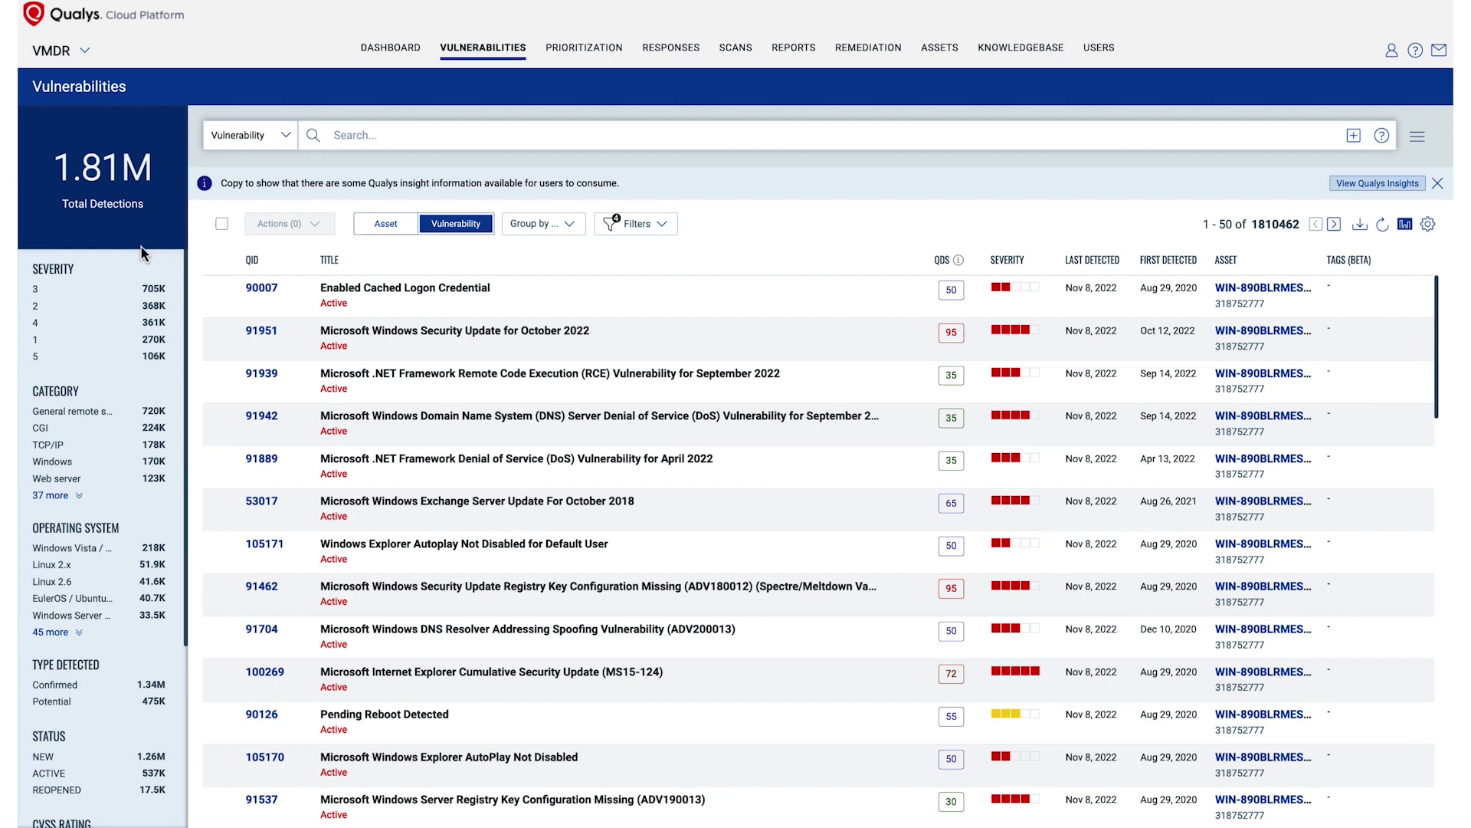
{"action": "scroll", "coordinate": [122, 341], "scroll_direction": "down", "scroll_amount": 4}
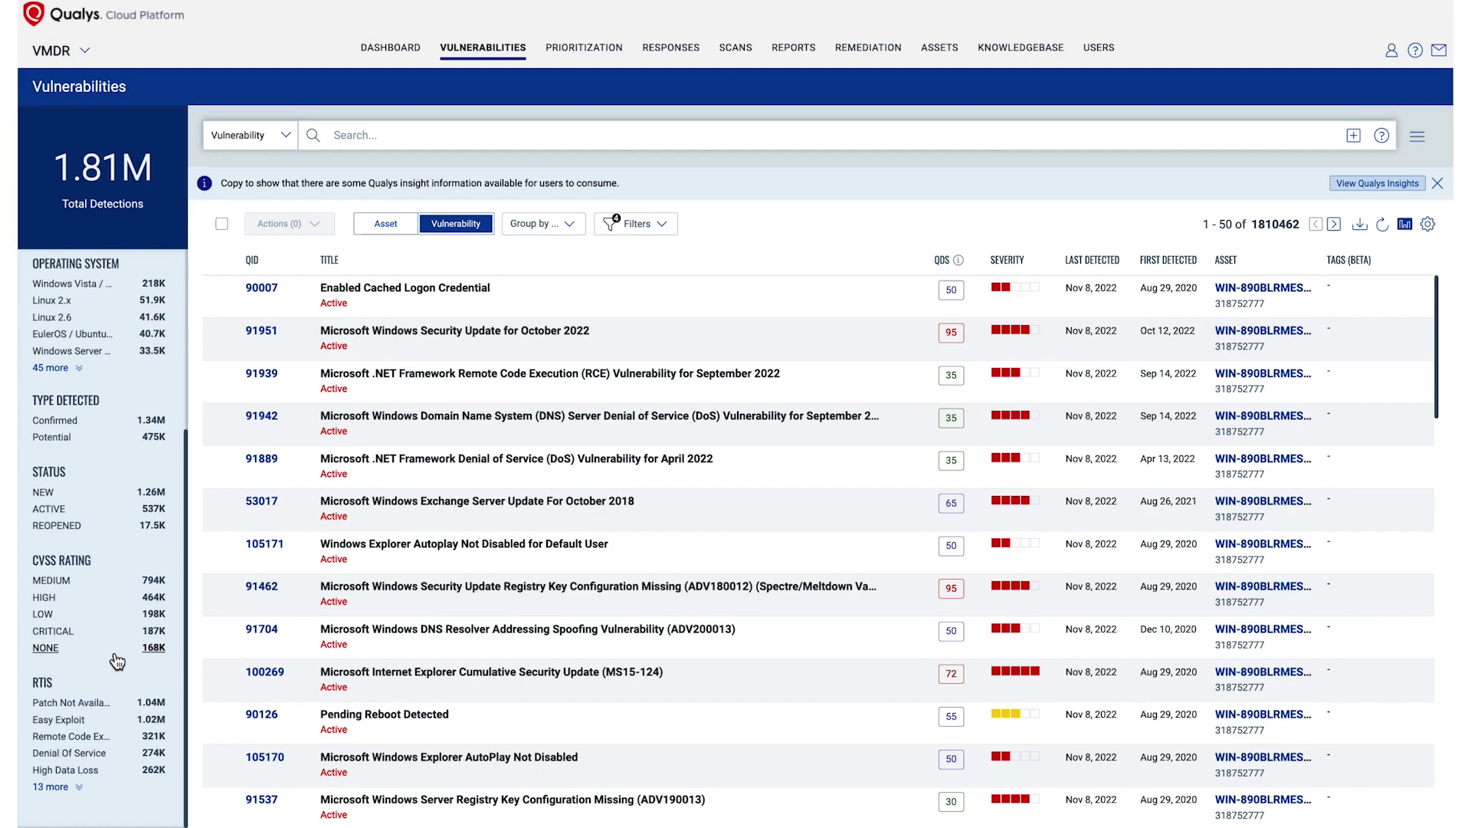
- Search vulnerabilities with cisaKnownExploitedVulns set to true, leaving 77.9K detections
{"action": "left_click", "coordinate": [450, 143]}
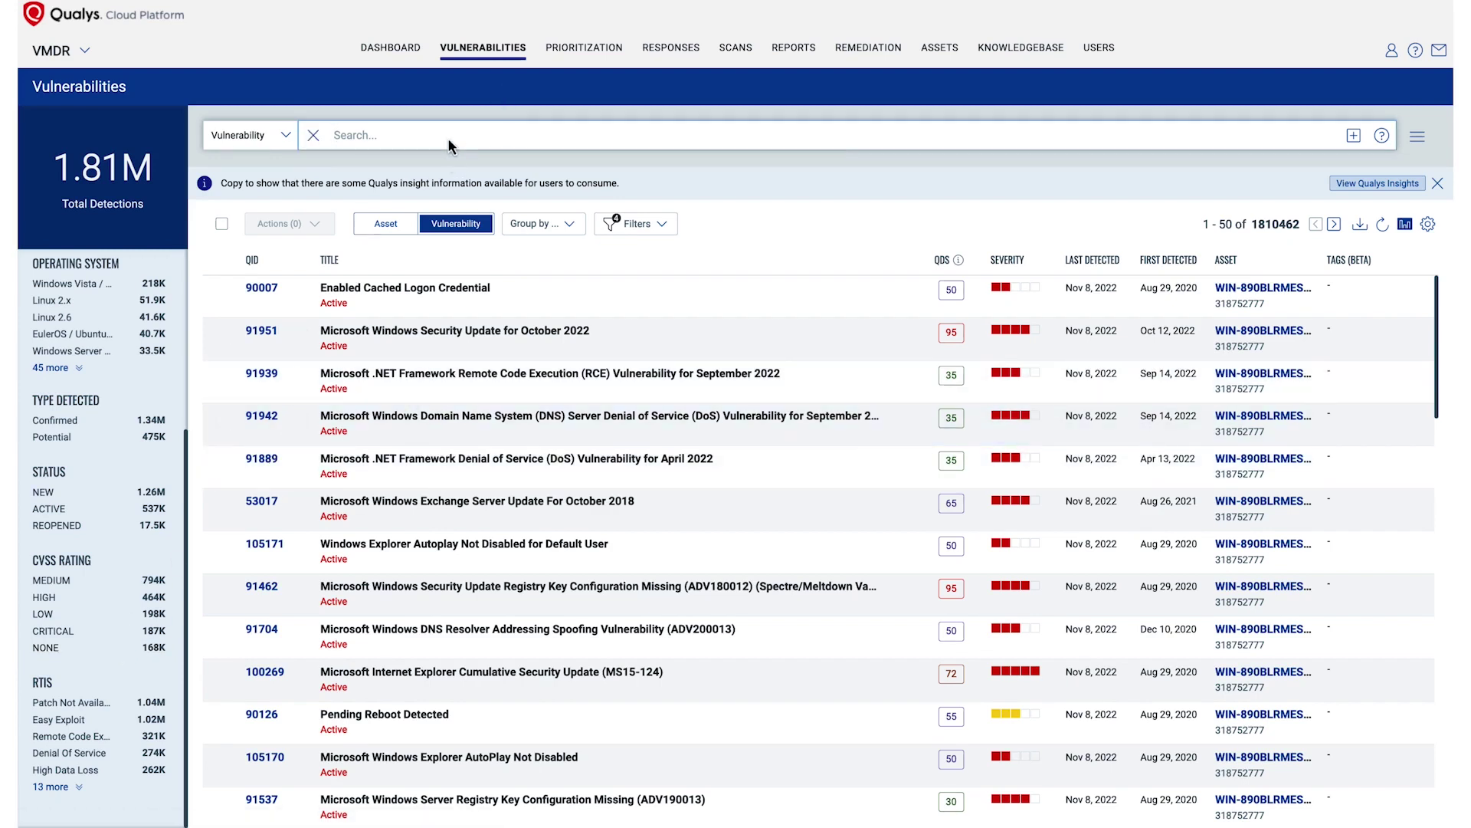
{"action": "type", "text": "cisa"}
{"action": "left_click", "coordinate": [450, 165]}
{"action": "left_click", "coordinate": [414, 182]}
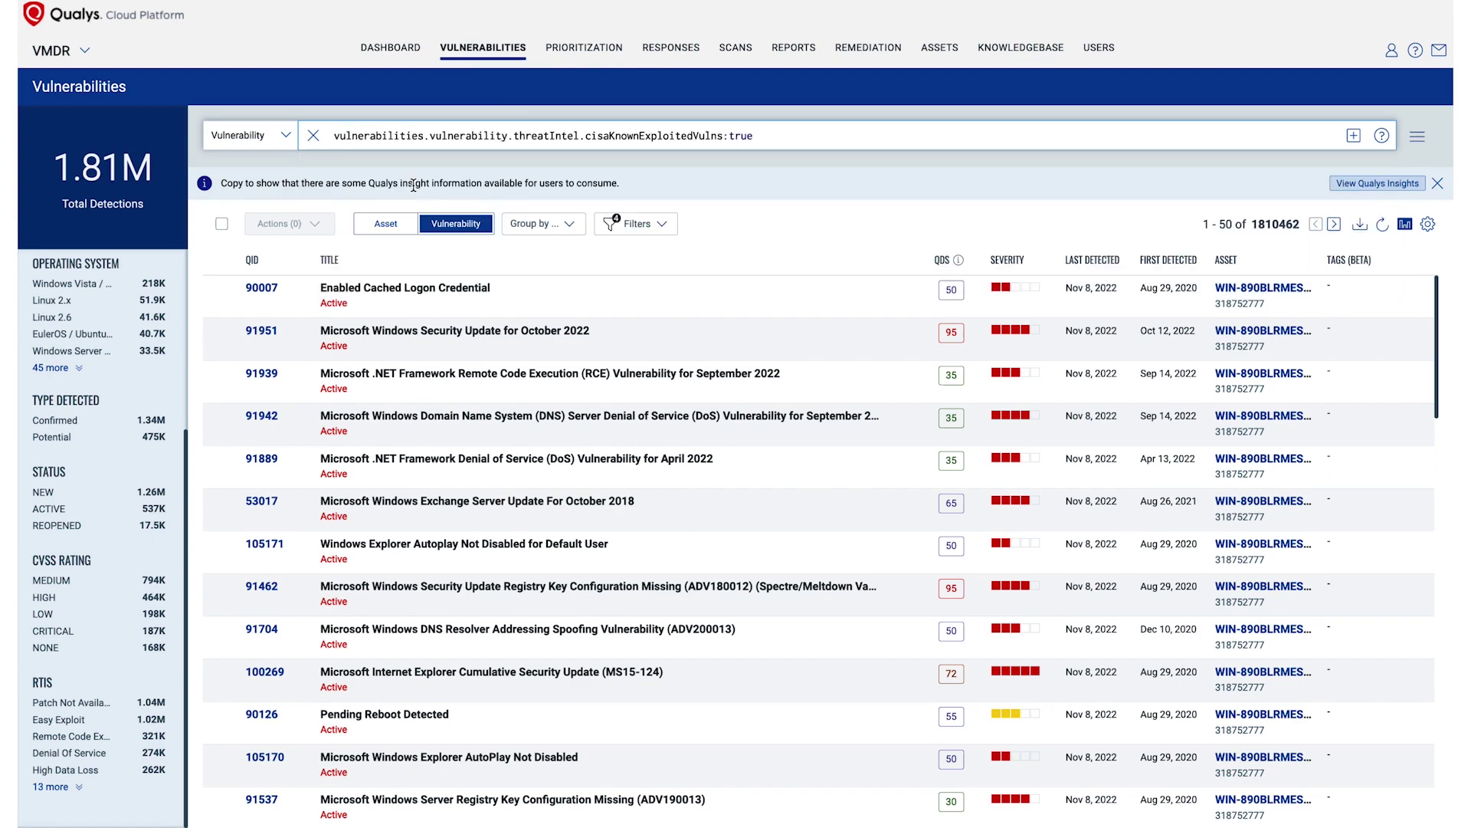
{"action": "key", "text": "Return"}
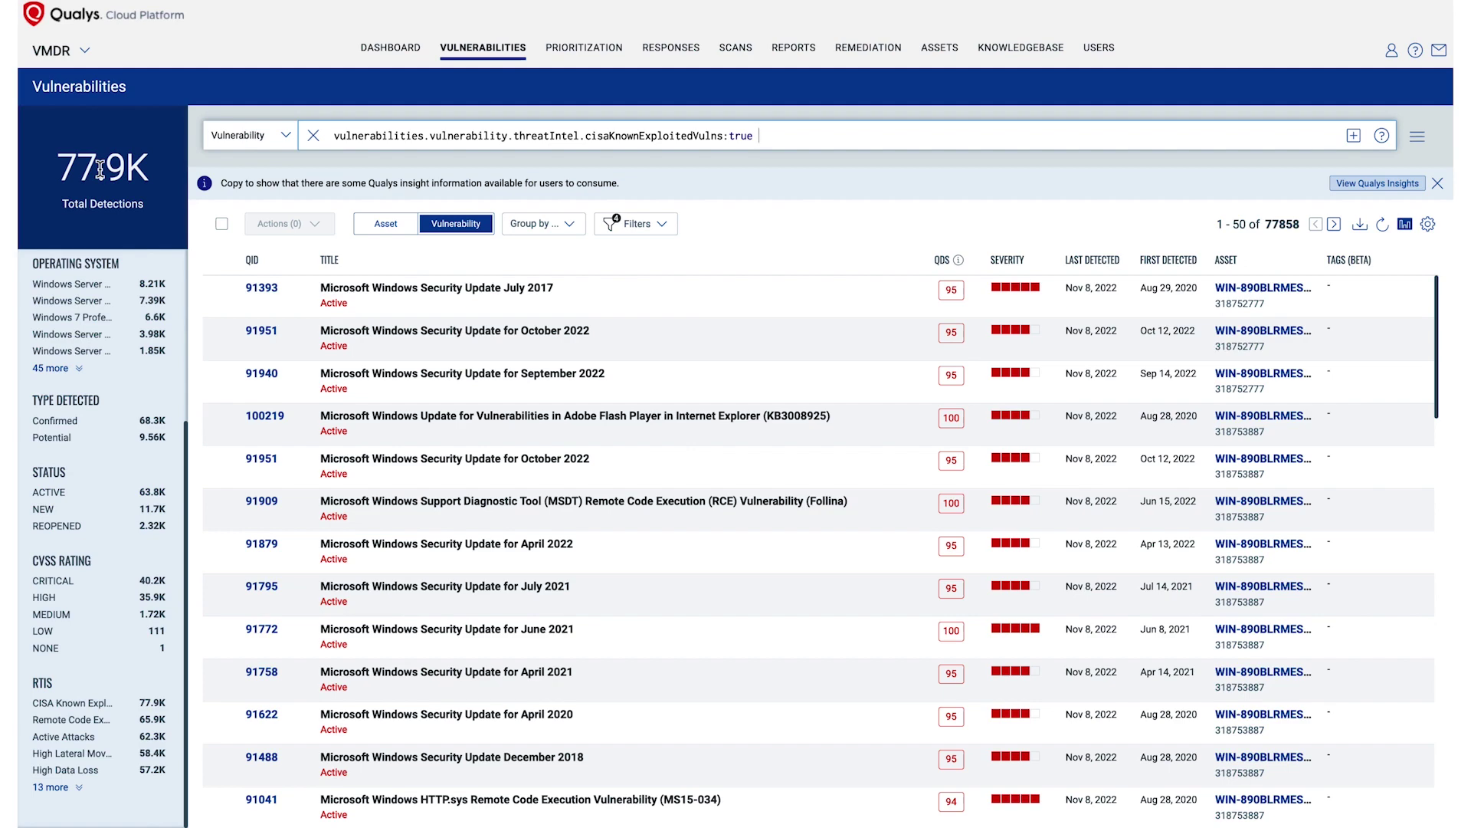
{"action": "scroll", "coordinate": [385, 621], "scroll_direction": "down", "scroll_amount": 5}
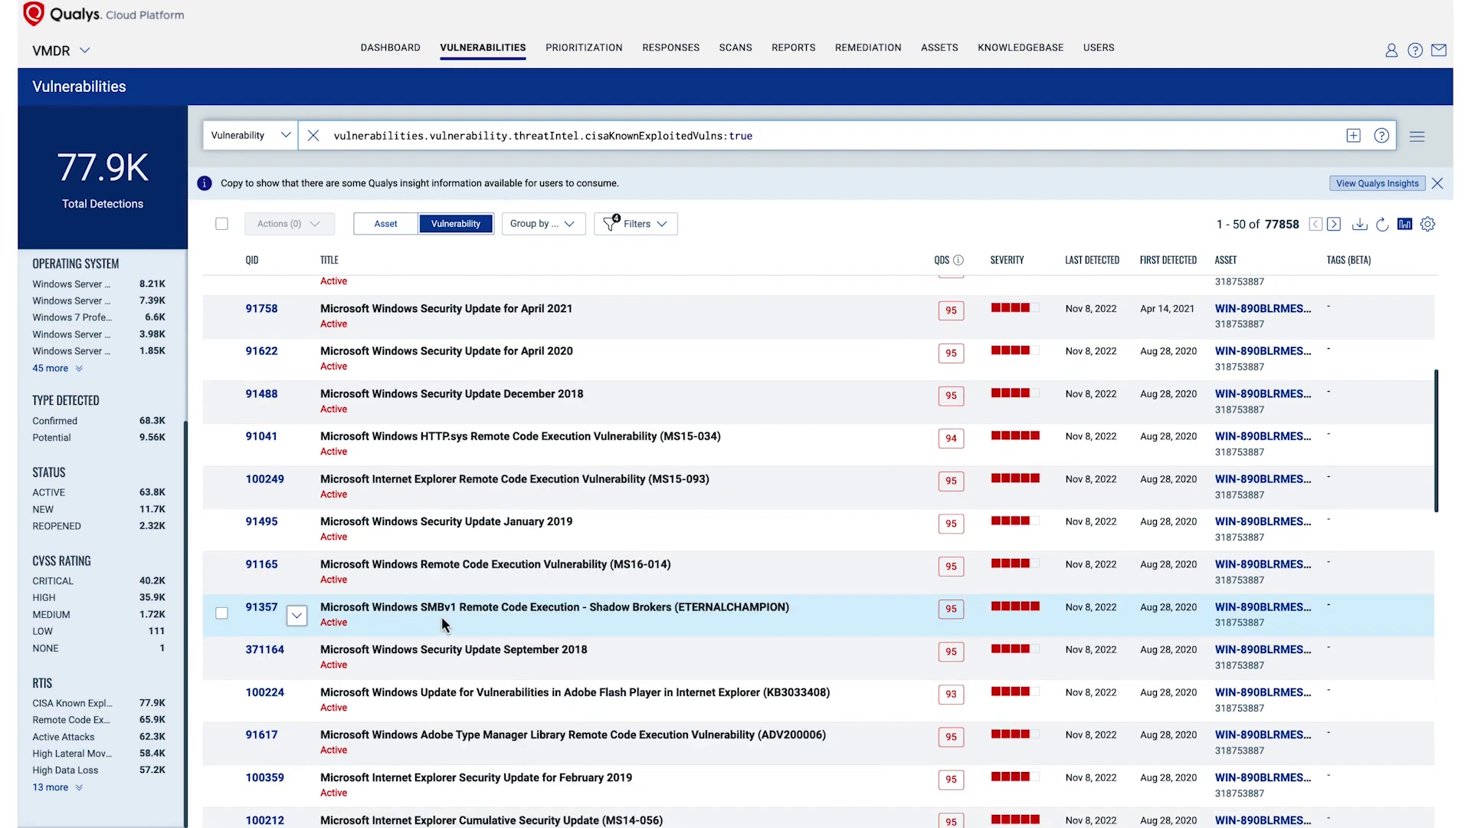
- Show the detection score breakdown for 91357 and scroll through the CISA-exploited results
{"action": "left_click", "coordinate": [954, 619]}
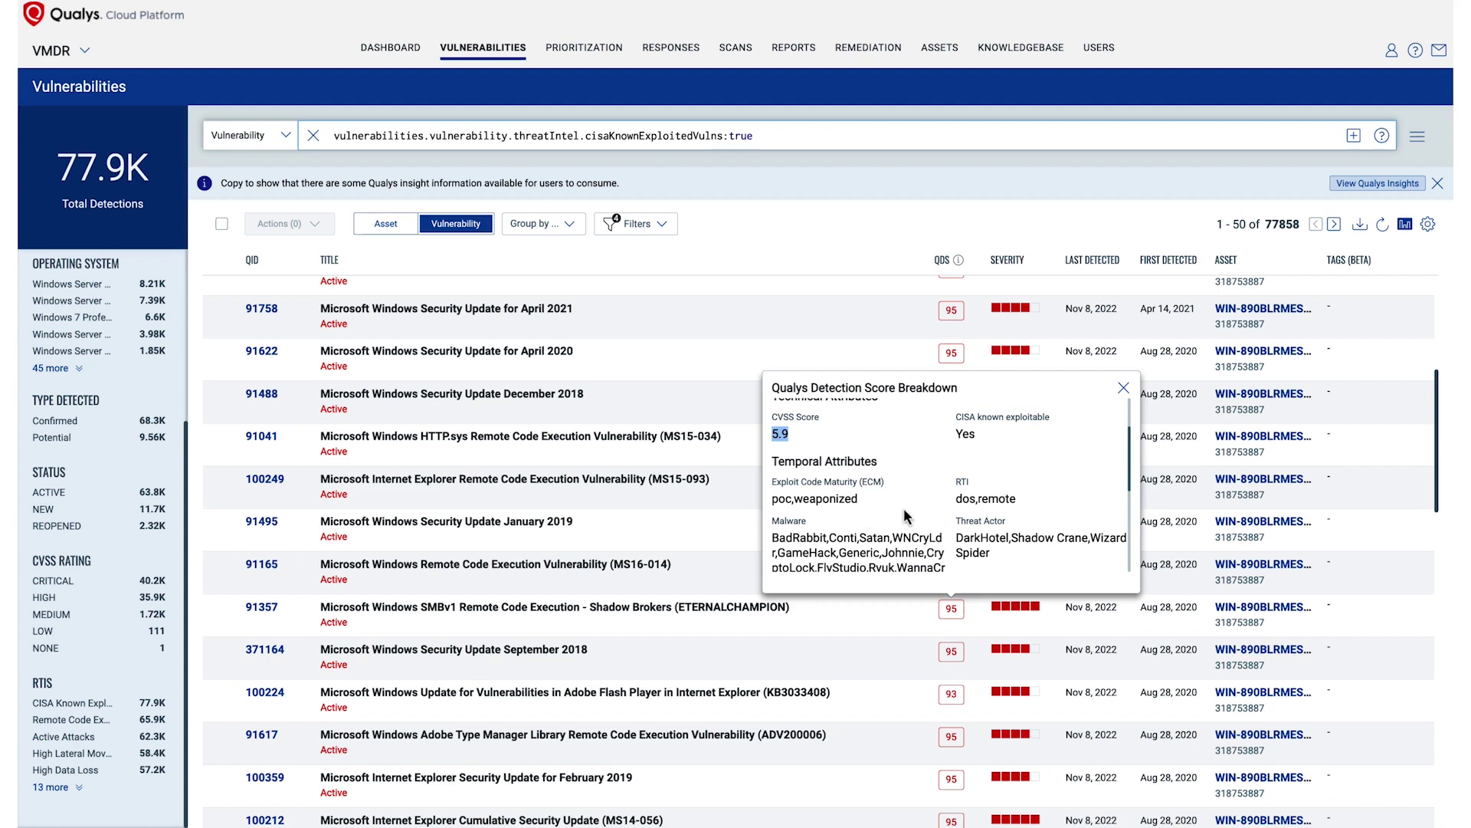
{"action": "scroll", "coordinate": [1003, 491], "scroll_direction": "down", "scroll_amount": 1}
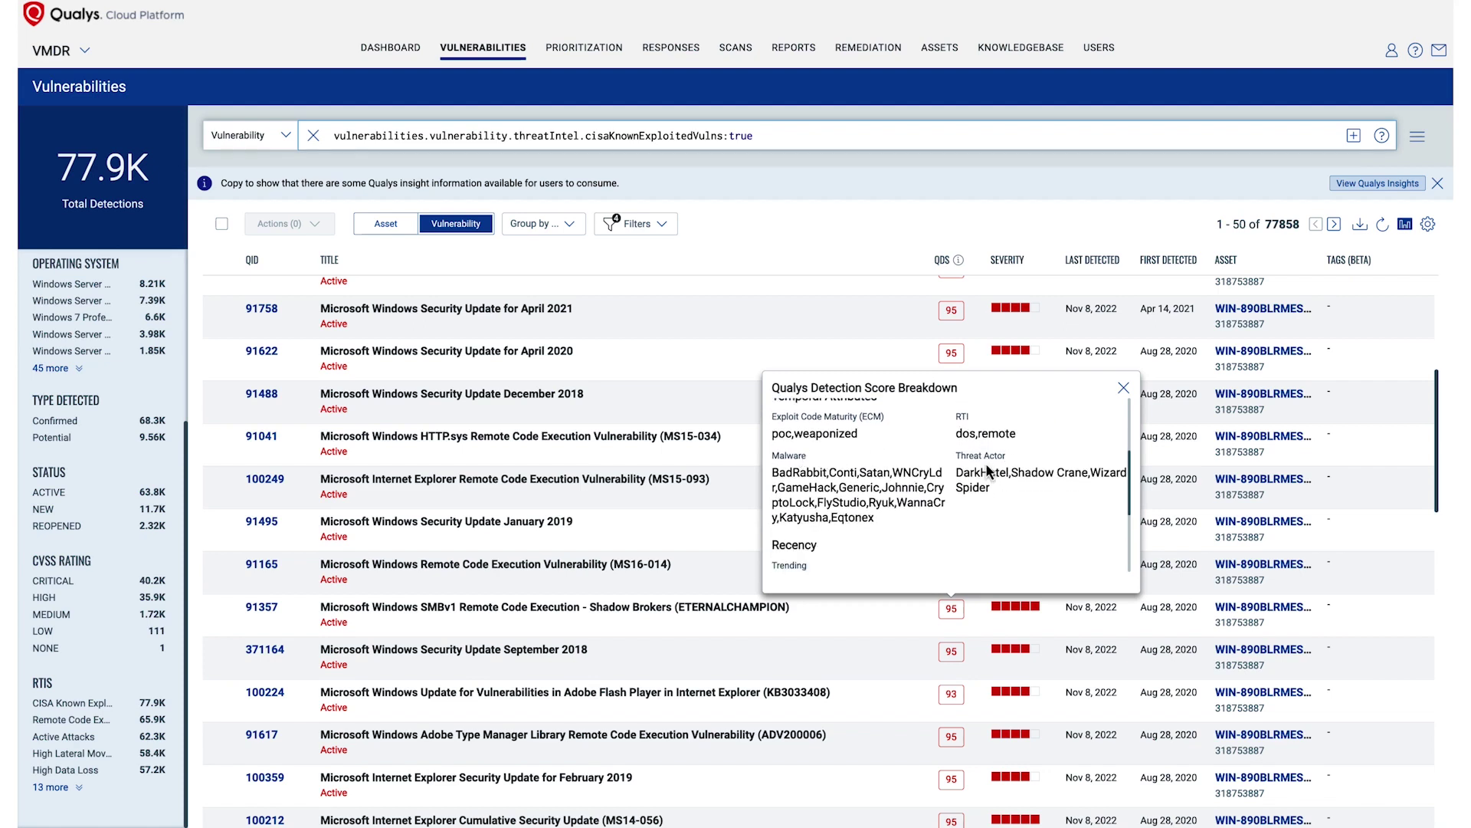
{"action": "scroll", "coordinate": [974, 494], "scroll_direction": "down", "scroll_amount": 1}
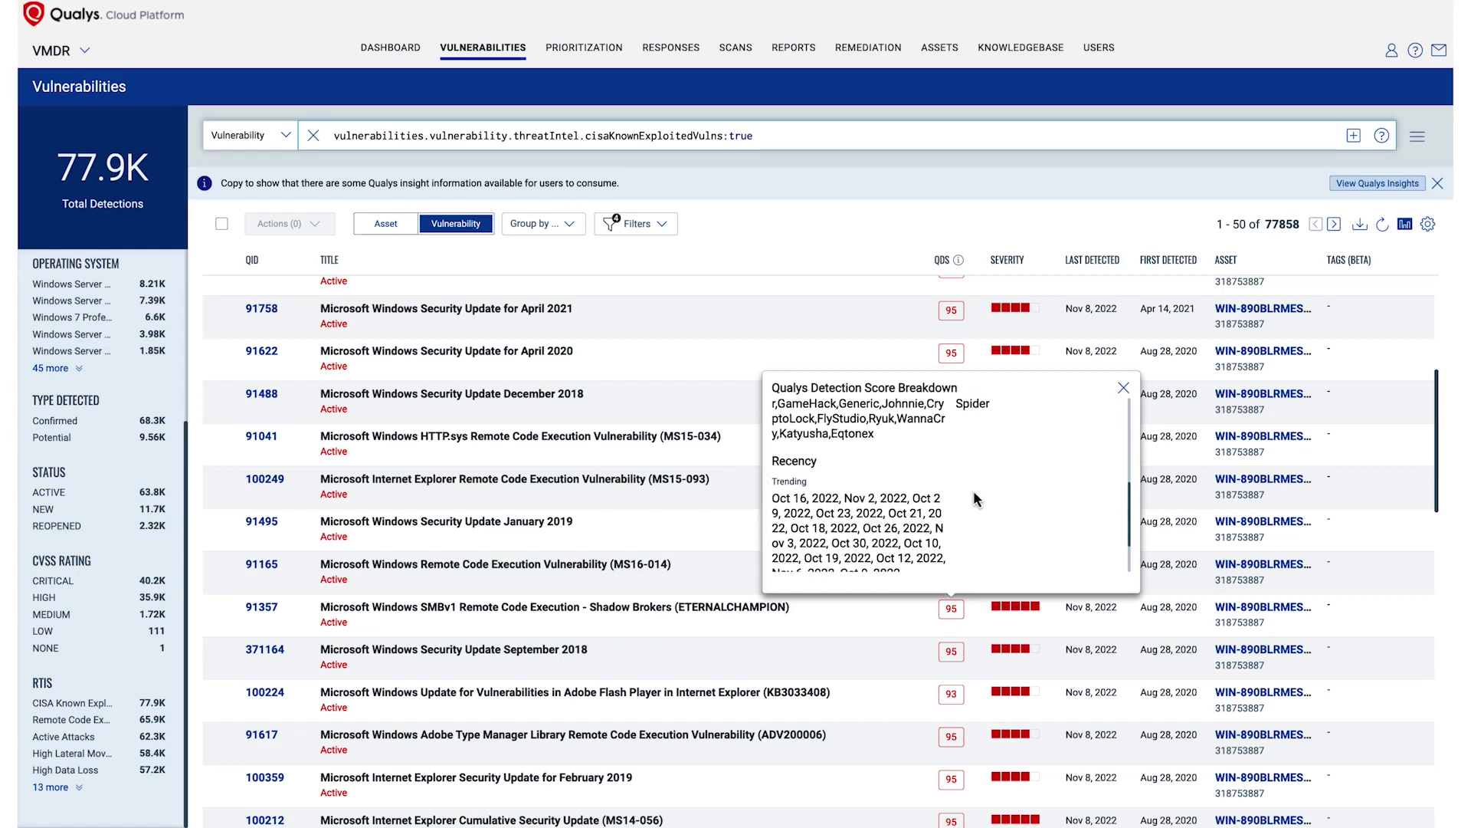
{"action": "scroll", "coordinate": [976, 510], "scroll_direction": "down", "scroll_amount": 1}
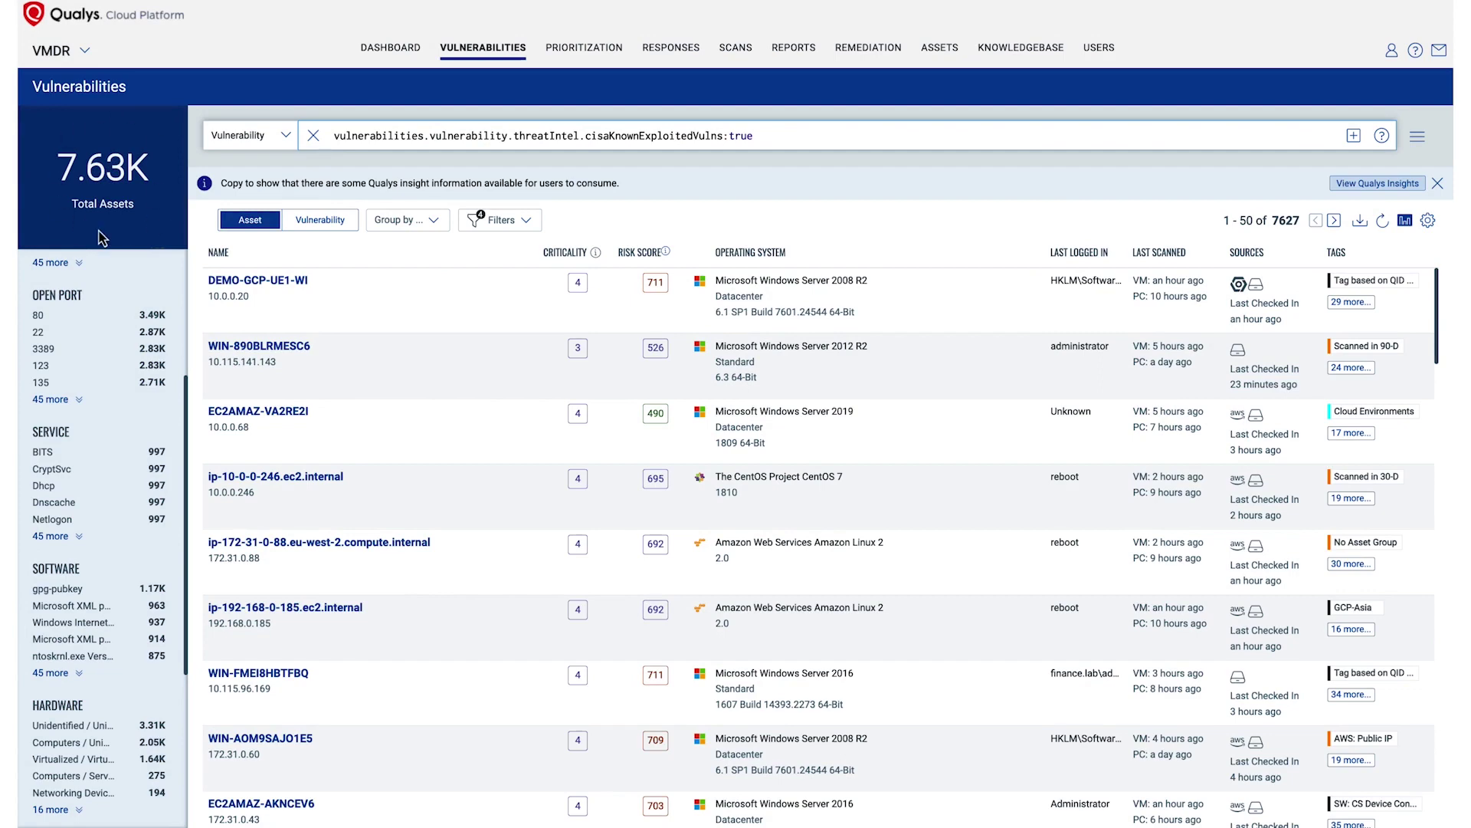
- Sort assets by risk score and inspect the top asset's criticality 4 and 924 score breakdowns
{"action": "left_click", "coordinate": [647, 255]}
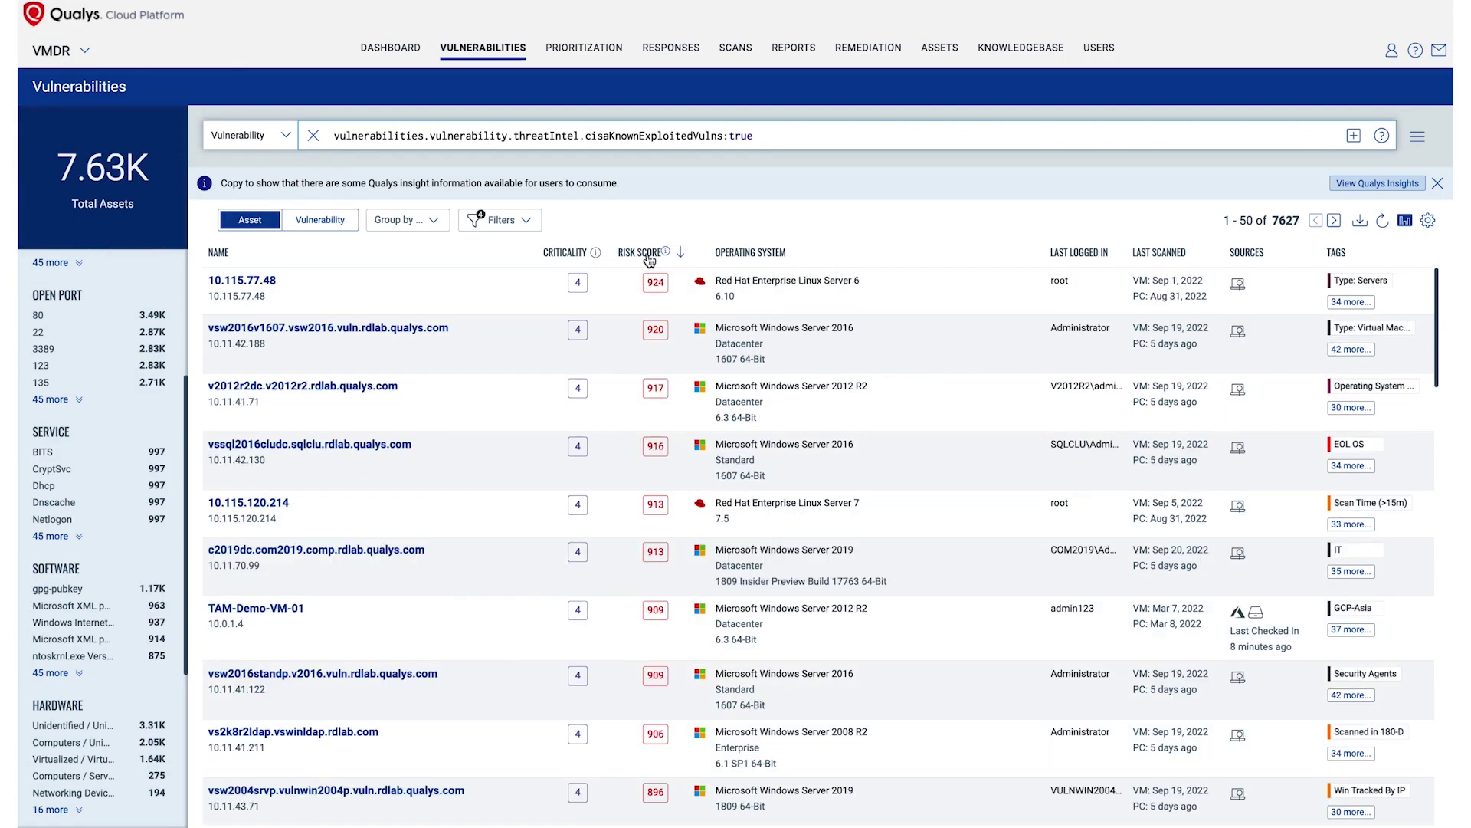
{"action": "left_click", "coordinate": [580, 285]}
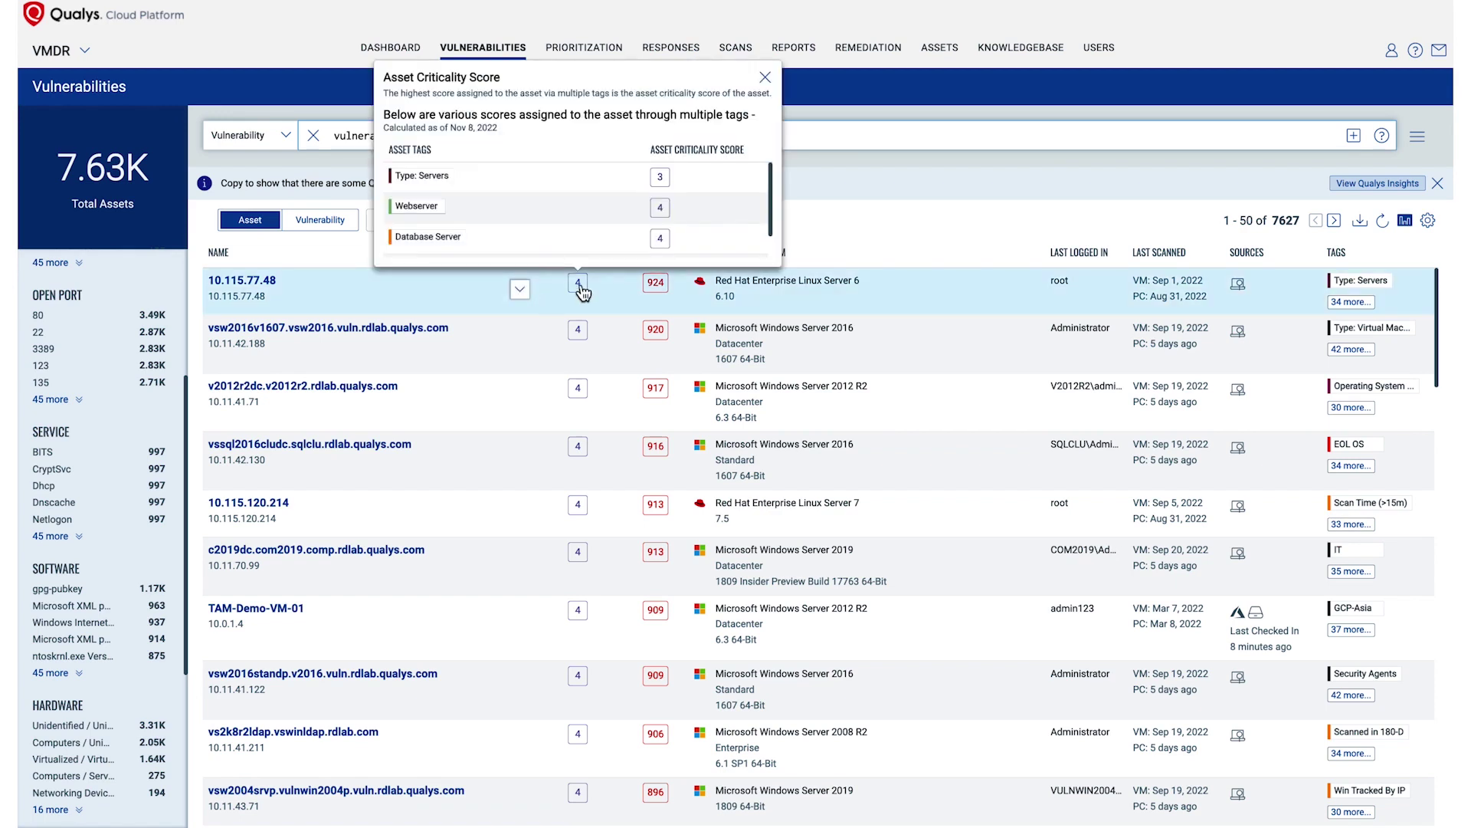
{"action": "scroll", "coordinate": [612, 196], "scroll_direction": "down", "scroll_amount": 1}
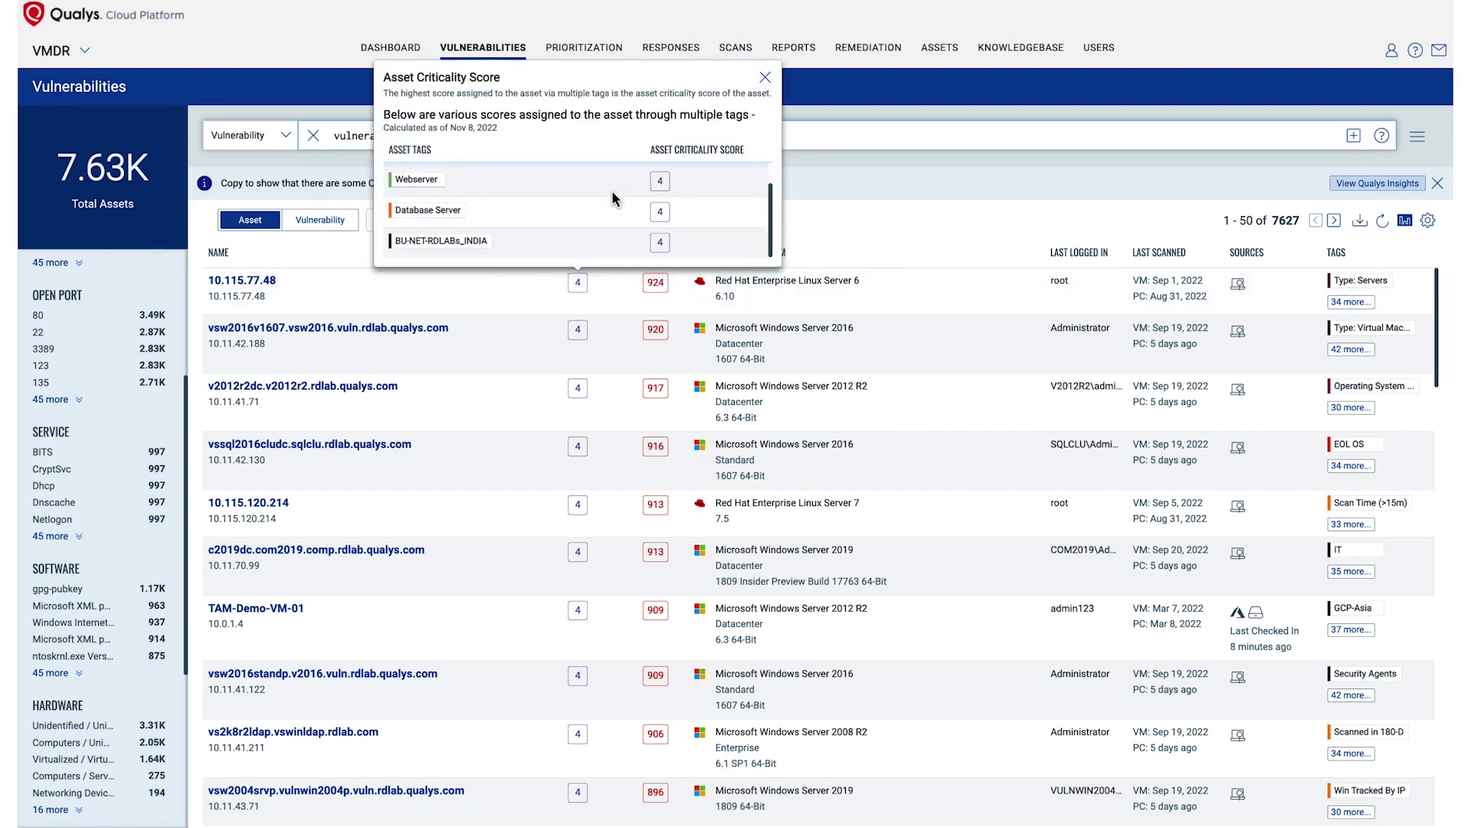
{"action": "left_click", "coordinate": [765, 78]}
{"action": "left_click", "coordinate": [659, 284]}
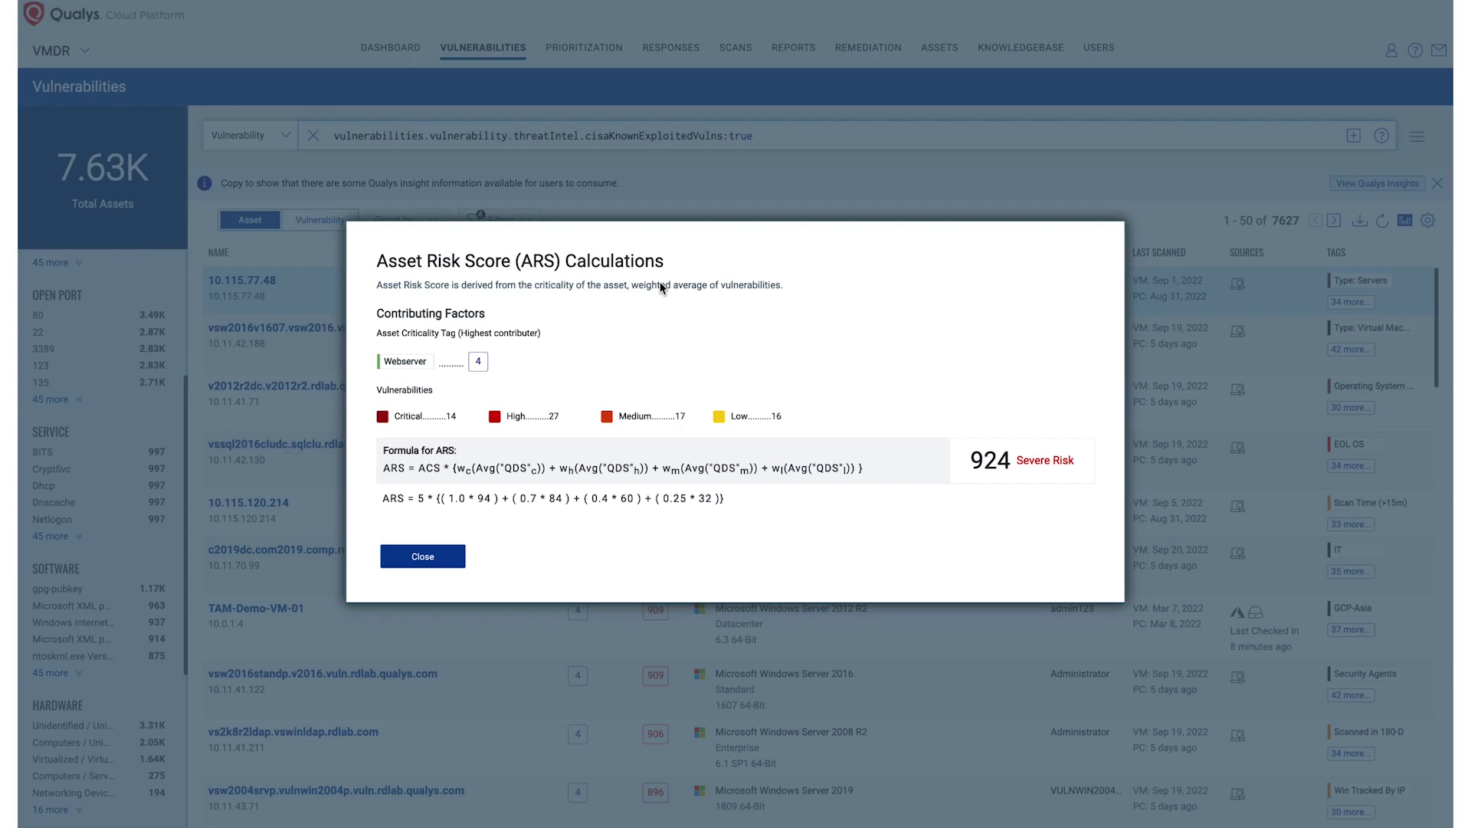
{"action": "left_click", "coordinate": [429, 556]}
{"action": "scroll", "coordinate": [145, 444], "scroll_direction": "down", "scroll_amount": 2}
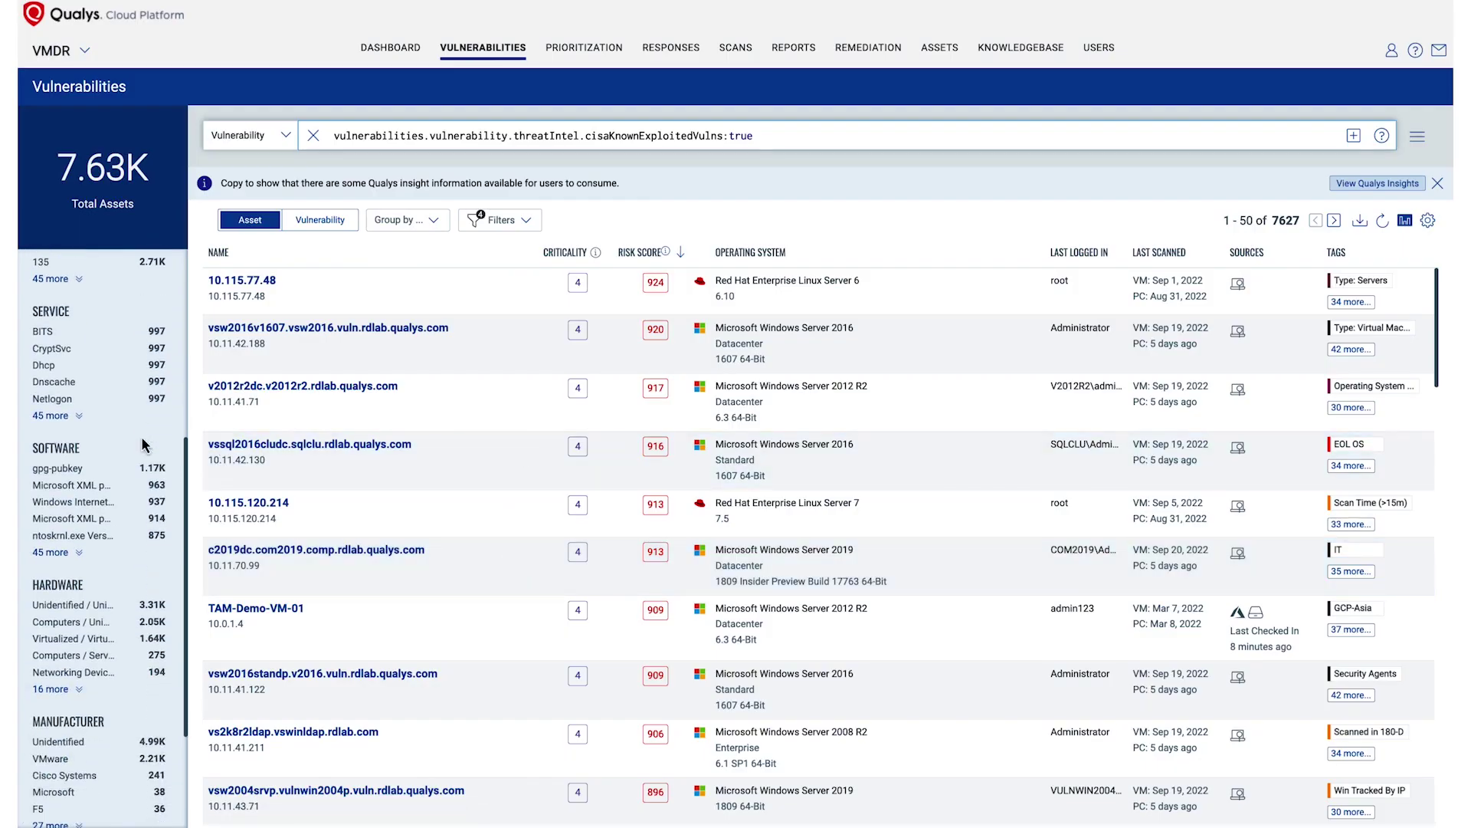
{"action": "scroll", "coordinate": [145, 444], "scroll_direction": "down", "scroll_amount": 1}
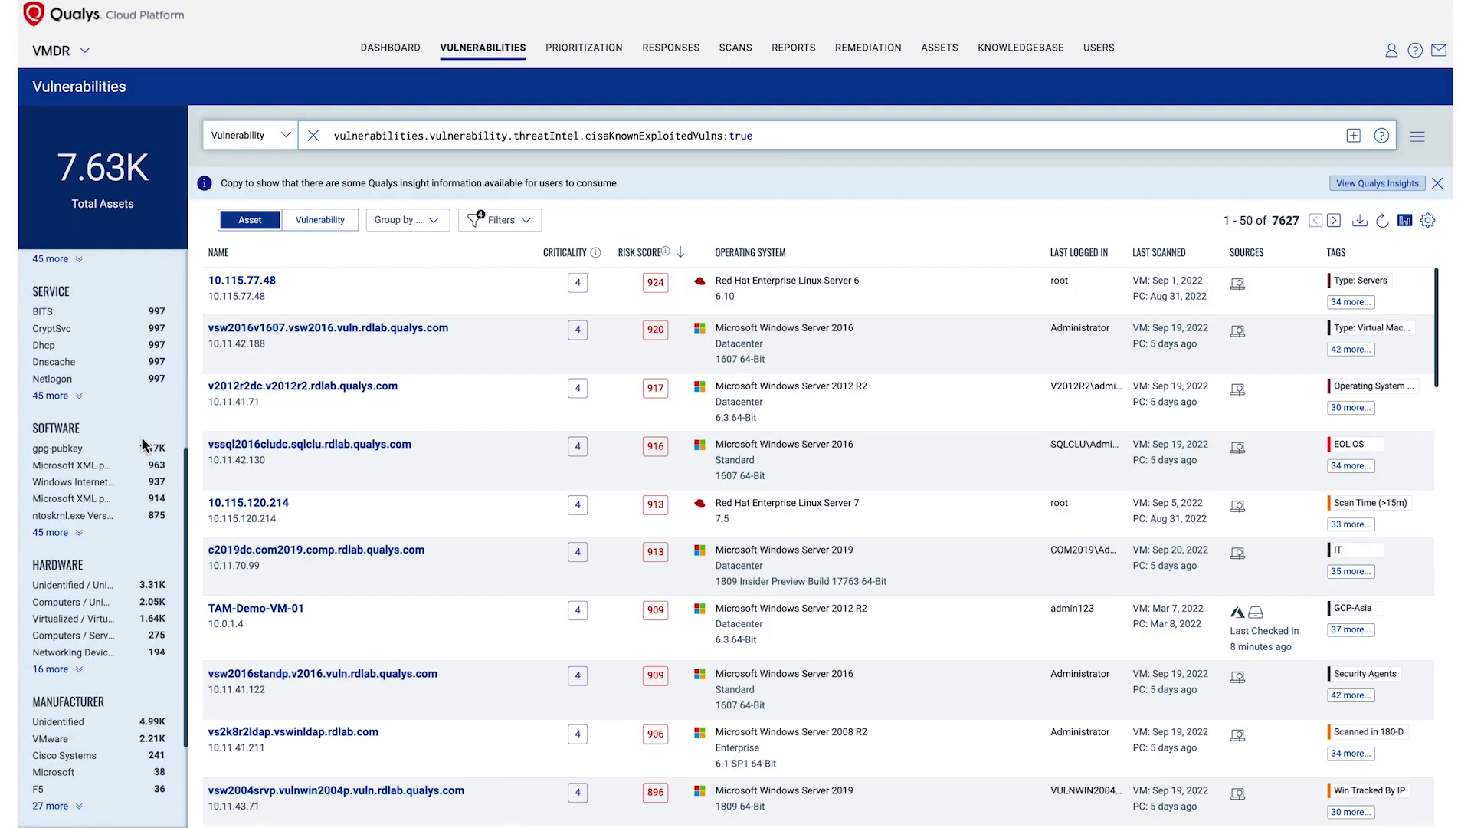
{"action": "scroll", "coordinate": [144, 443], "scroll_direction": "down", "scroll_amount": 3}
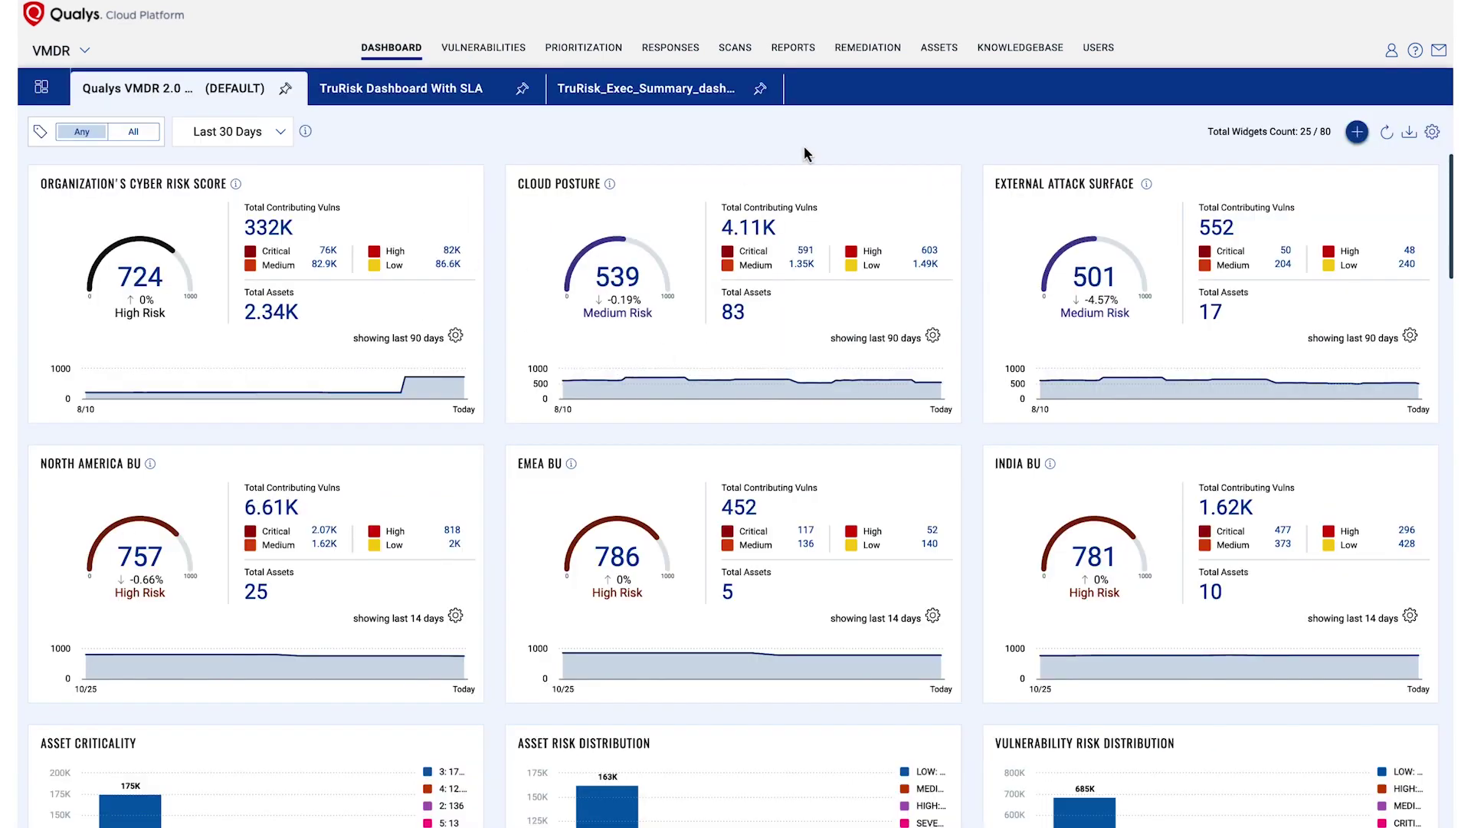
{"action": "left_click", "coordinate": [1358, 132]}
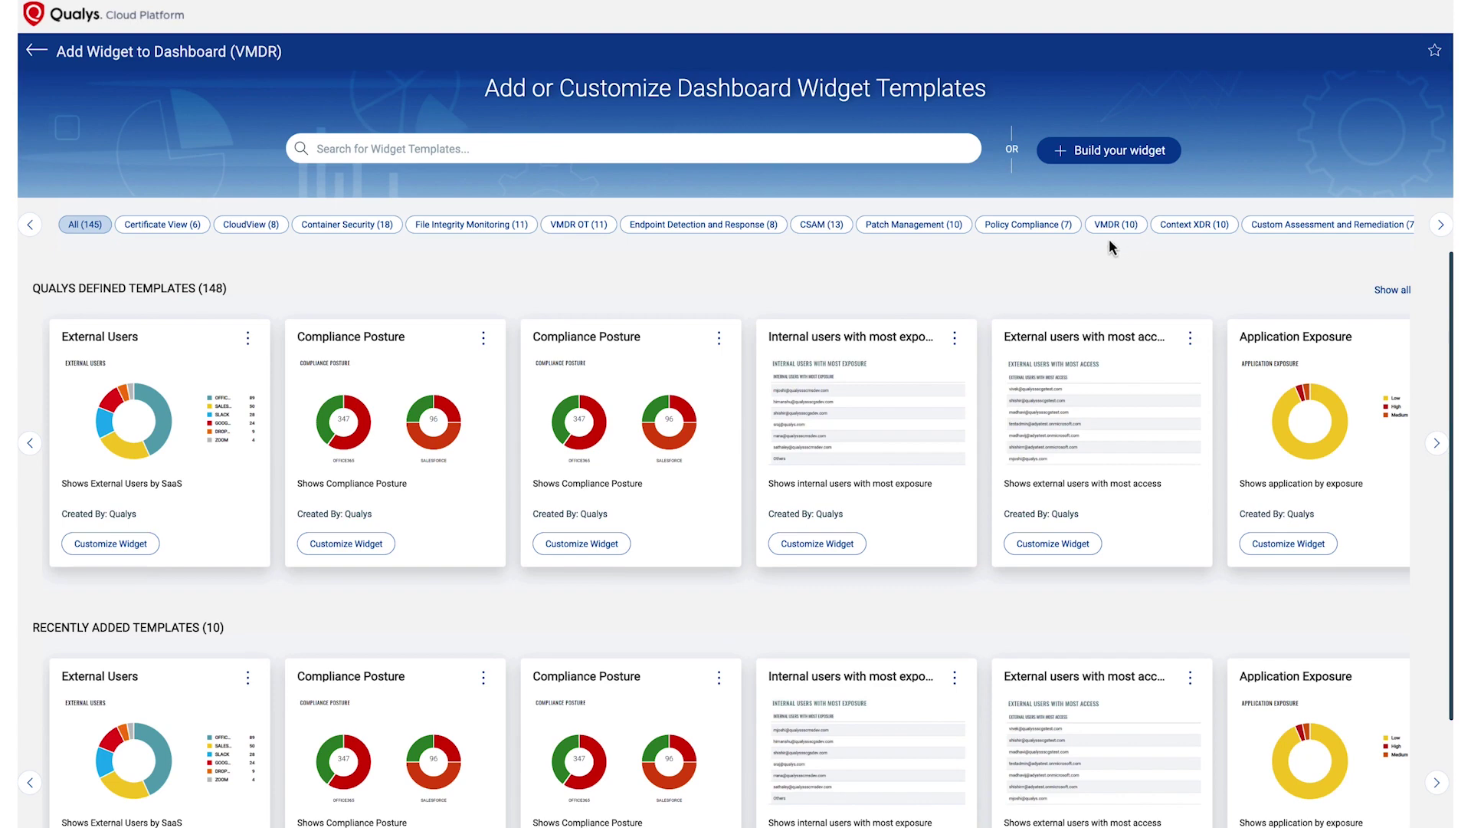
{"action": "left_click", "coordinate": [38, 54]}
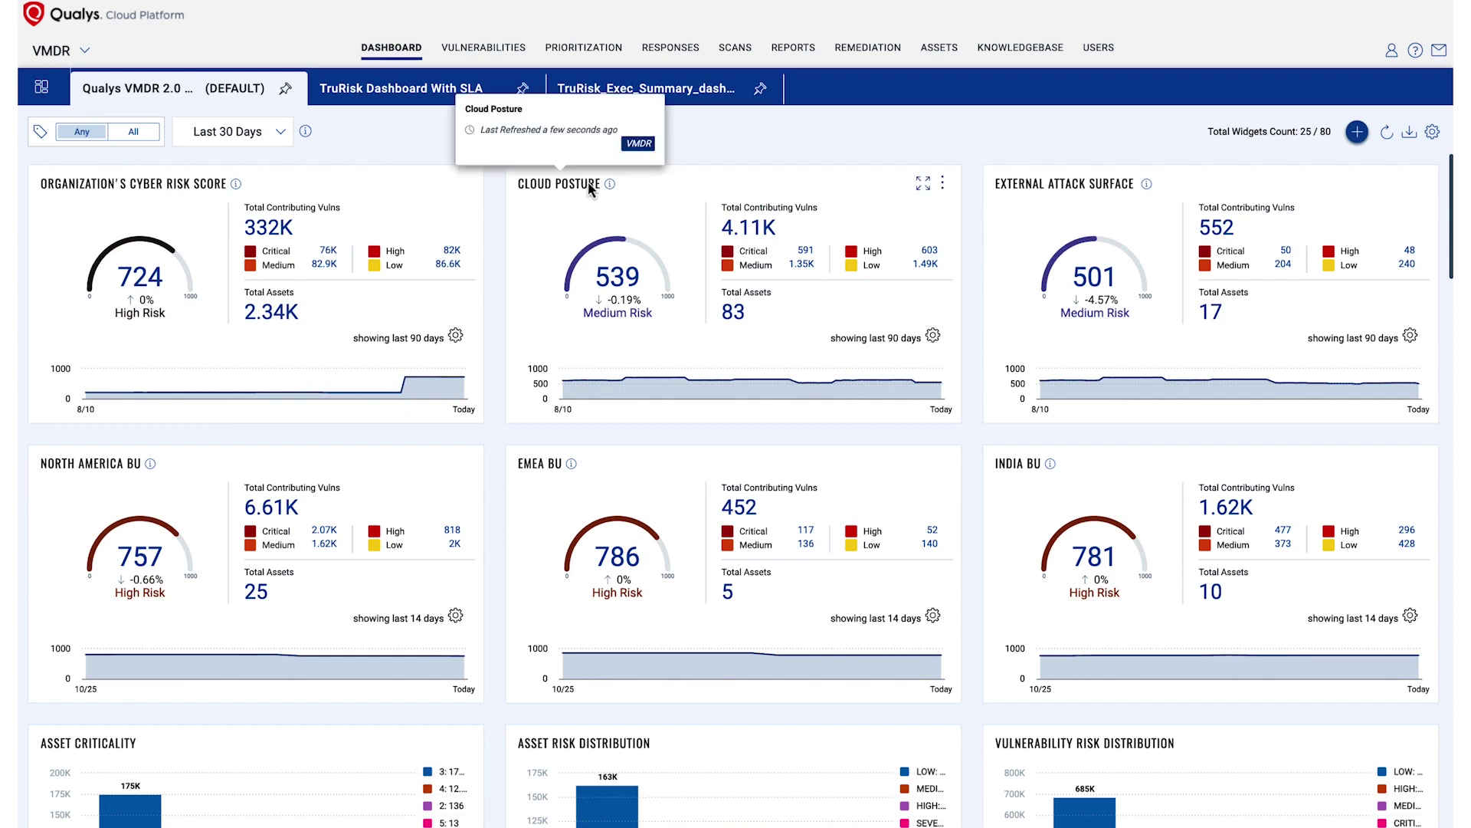
{"action": "scroll", "coordinate": [732, 460], "scroll_direction": "down", "scroll_amount": 1}
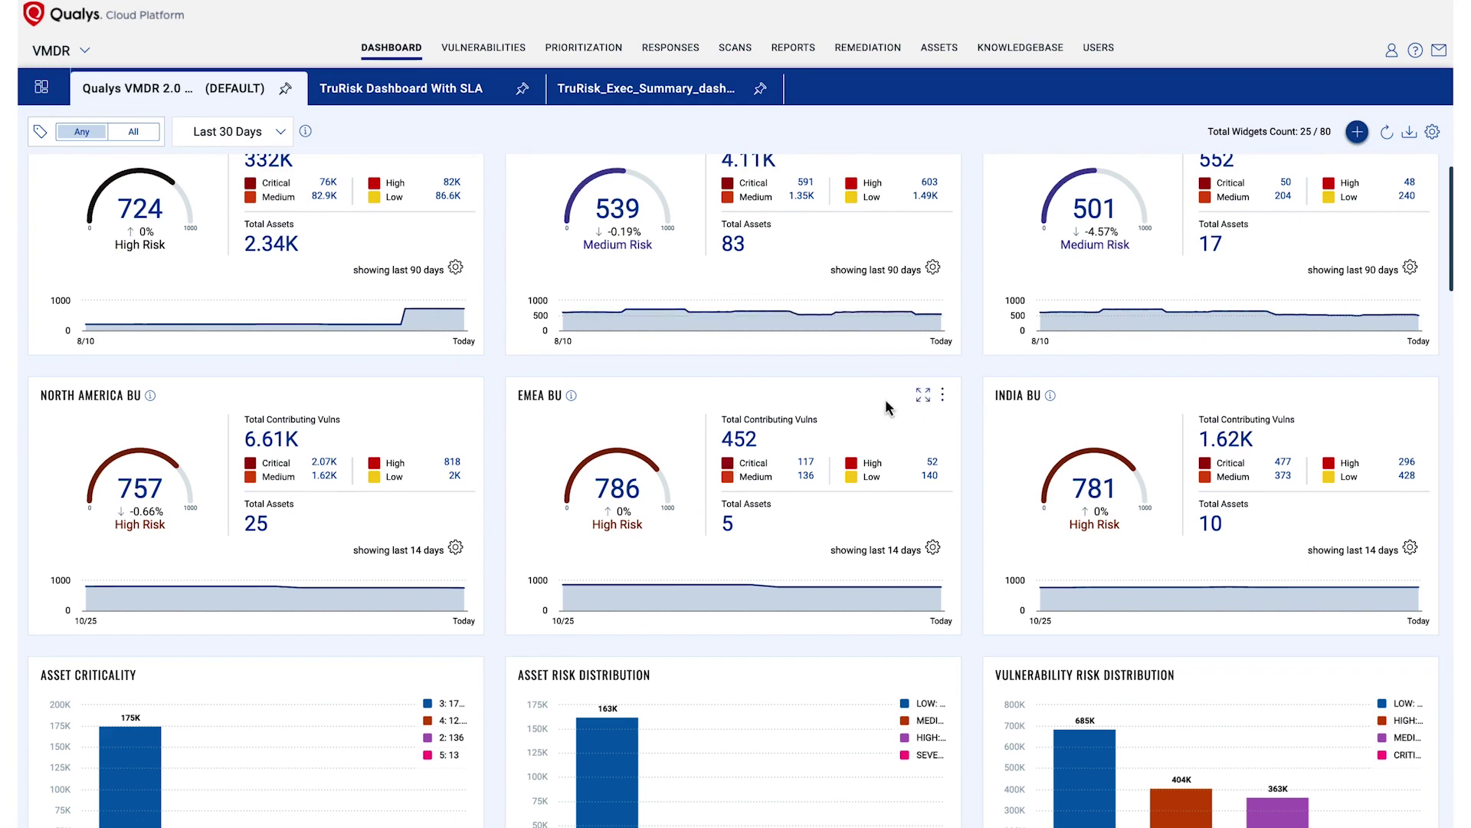
{"action": "scroll", "coordinate": [925, 360], "scroll_direction": "down", "scroll_amount": 8}
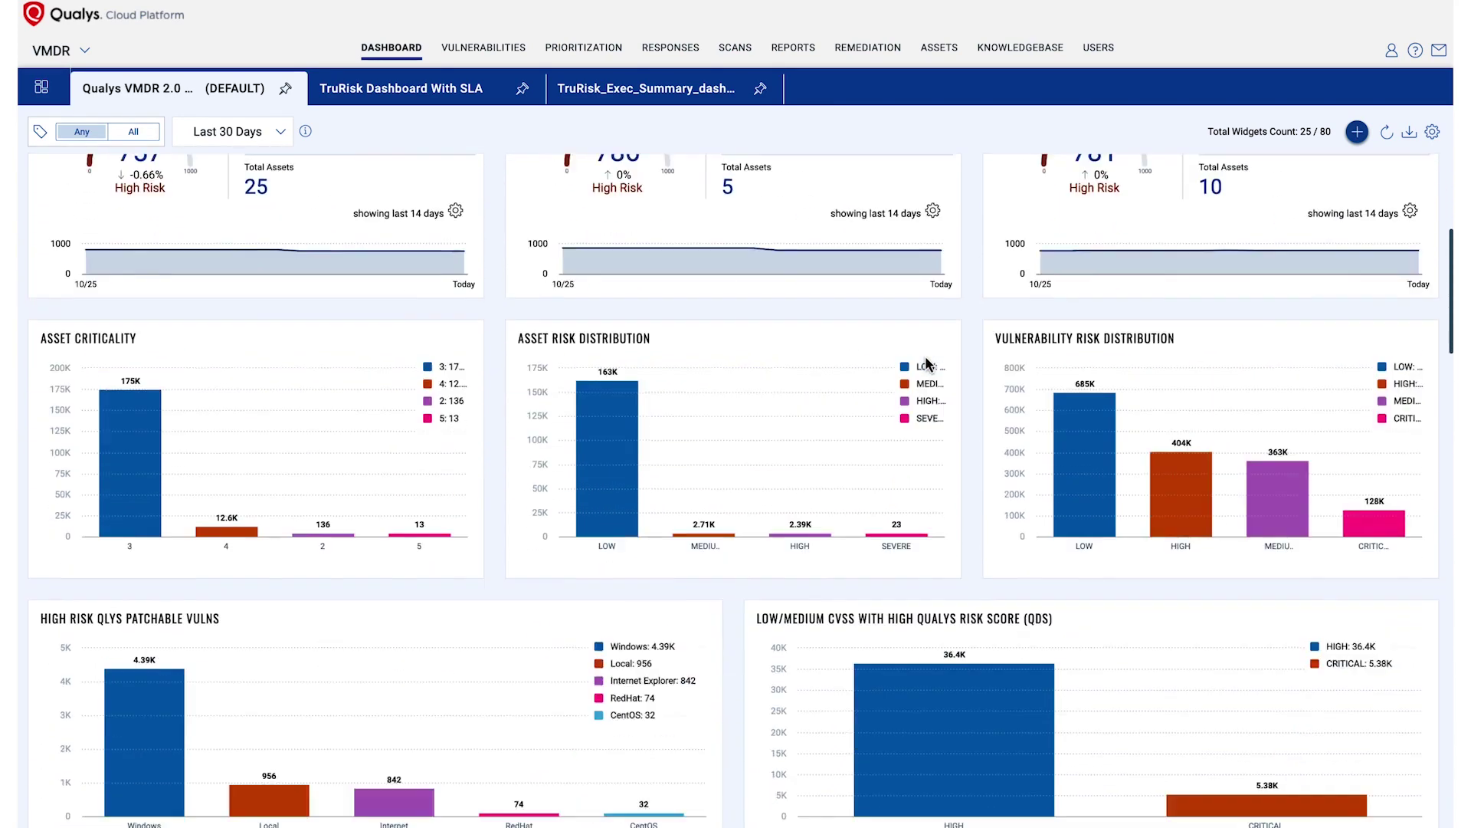
{"action": "scroll", "coordinate": [737, 470], "scroll_direction": "down", "scroll_amount": 10}
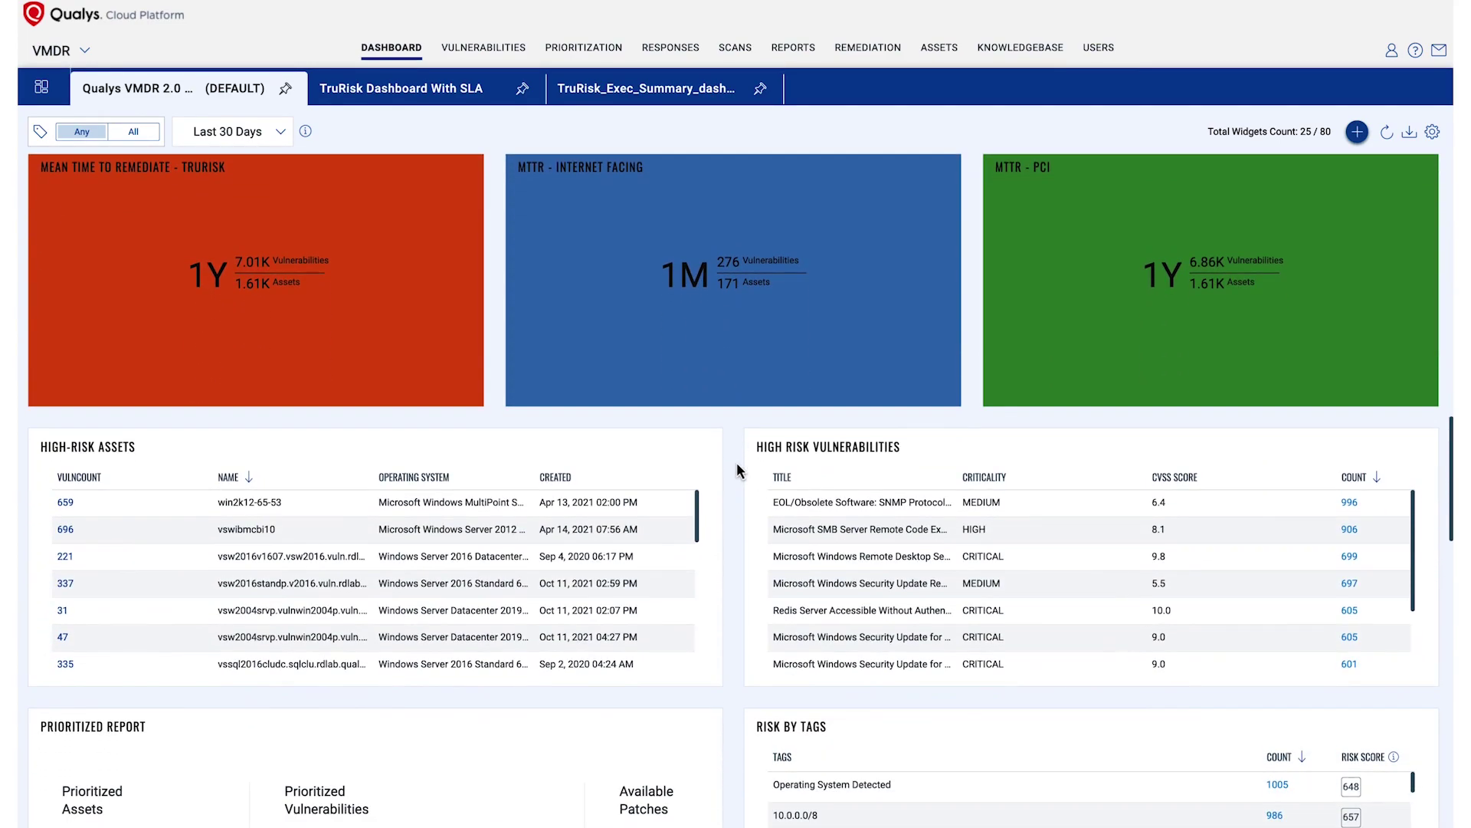
{"action": "scroll", "coordinate": [737, 471], "scroll_direction": "down", "scroll_amount": 1}
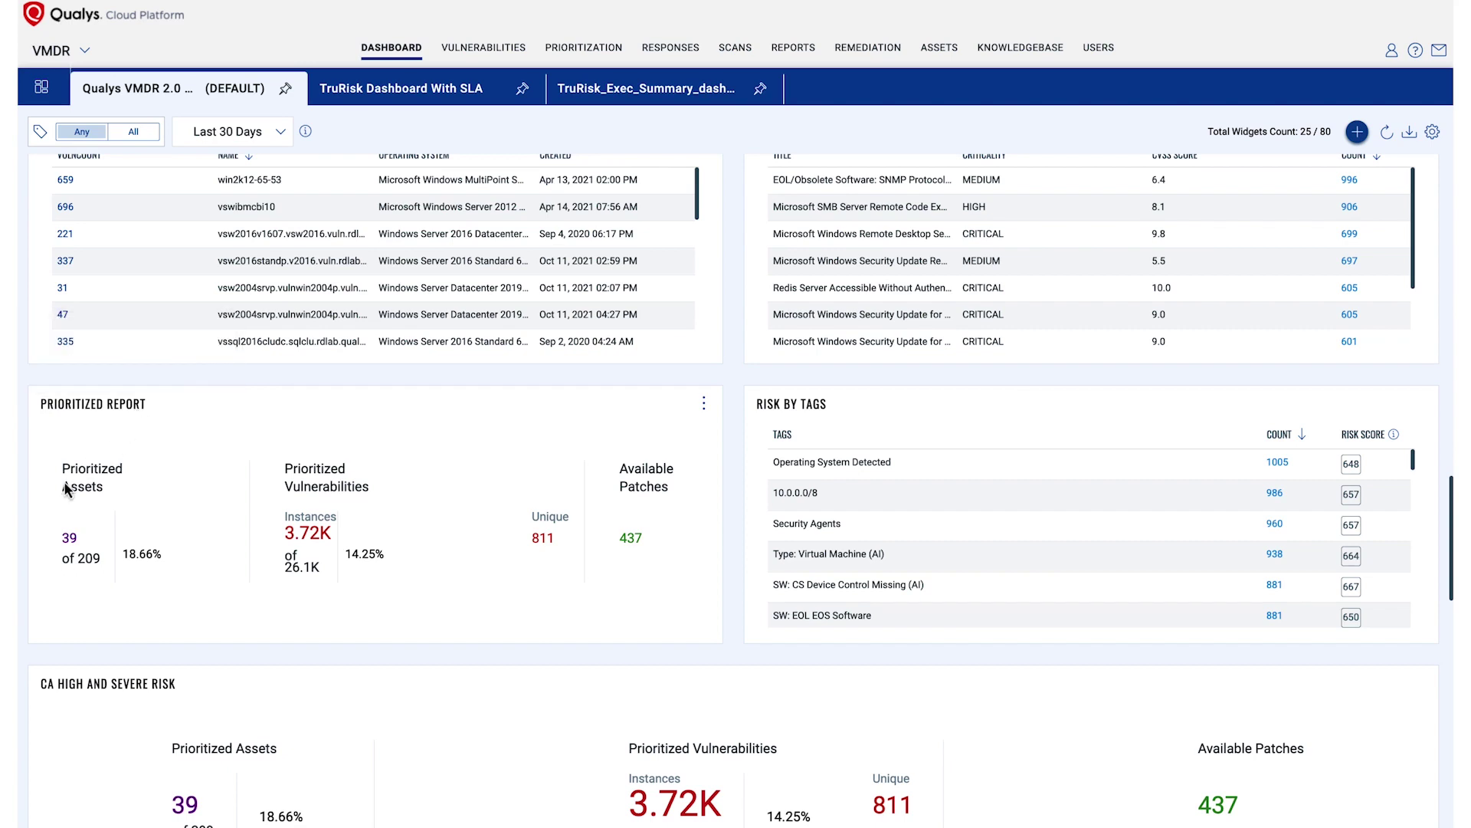
- Open the prioritization report behind the 39 prioritized assets and scroll through it
{"action": "left_click", "coordinate": [68, 538]}
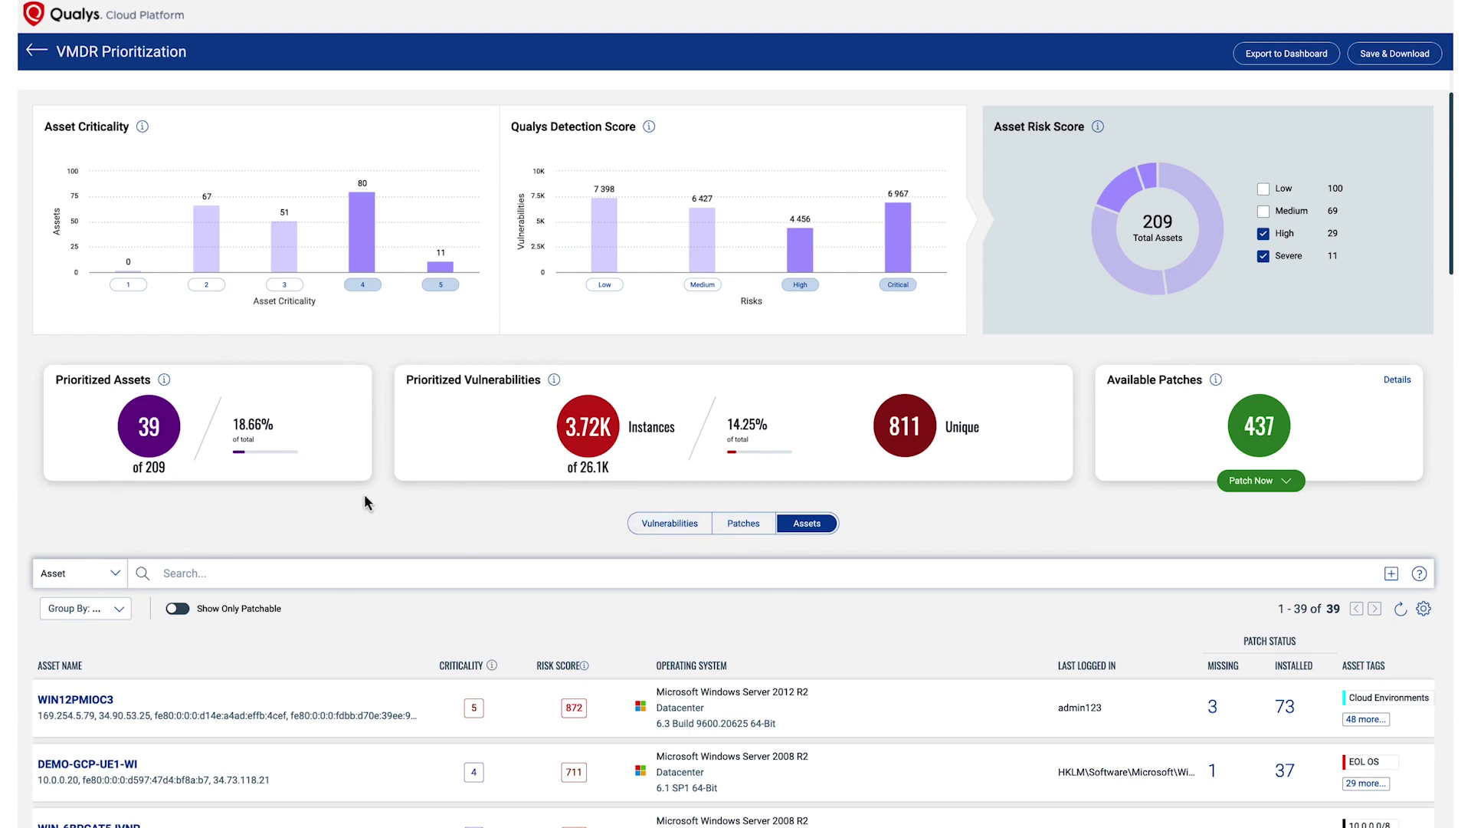
{"action": "scroll", "coordinate": [338, 495], "scroll_direction": "down", "scroll_amount": 3}
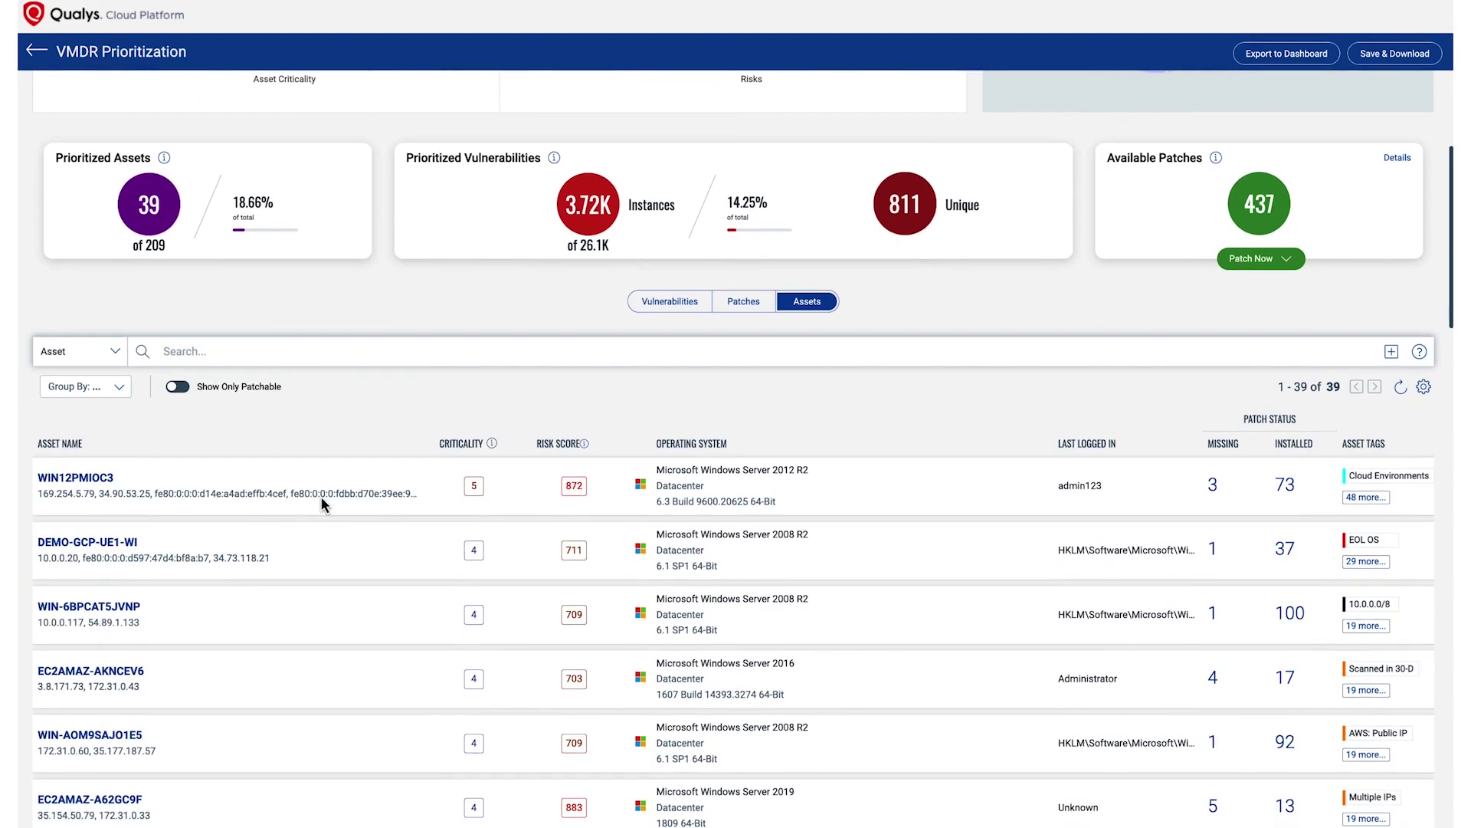
{"action": "scroll", "coordinate": [322, 504], "scroll_direction": "down", "scroll_amount": 1}
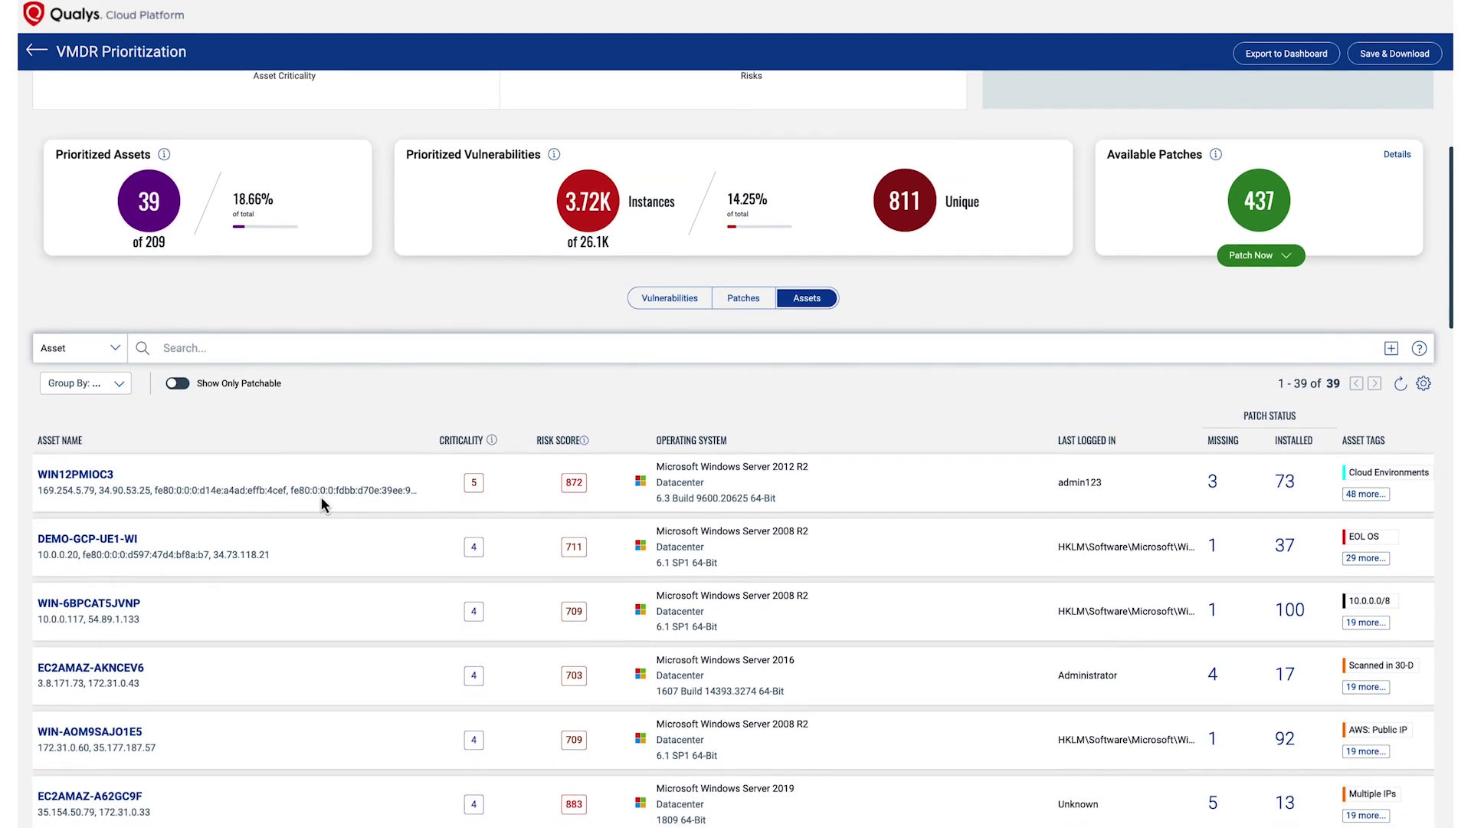
{"action": "scroll", "coordinate": [320, 497], "scroll_direction": "down", "scroll_amount": 1}
{"action": "scroll", "coordinate": [320, 497], "scroll_direction": "up", "scroll_amount": 1}
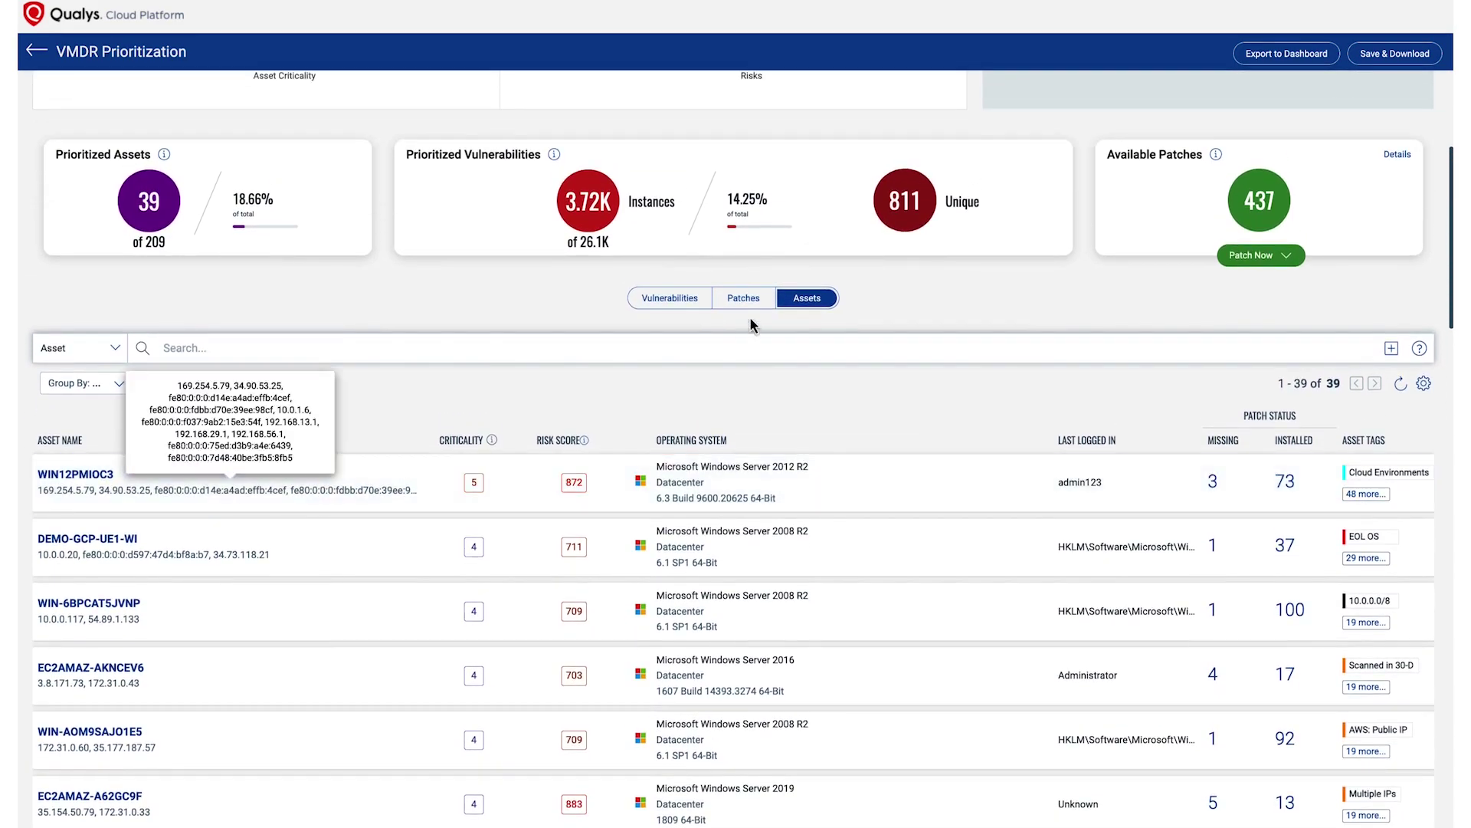
- List the report's prioritized vulnerabilities, then its 437 available patches
{"action": "left_click", "coordinate": [684, 299]}
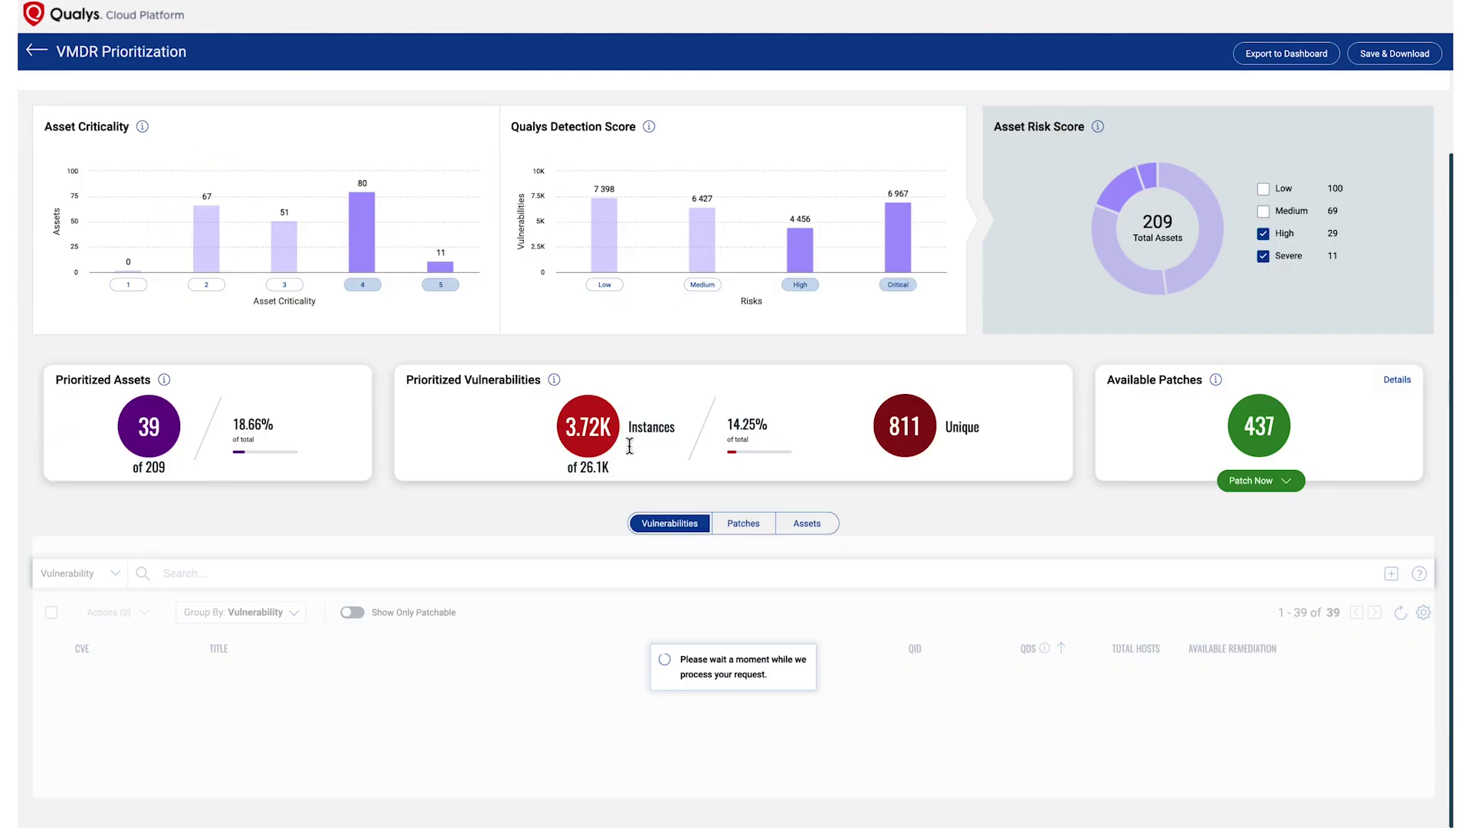
{"action": "scroll", "coordinate": [601, 502], "scroll_direction": "down", "scroll_amount": 3}
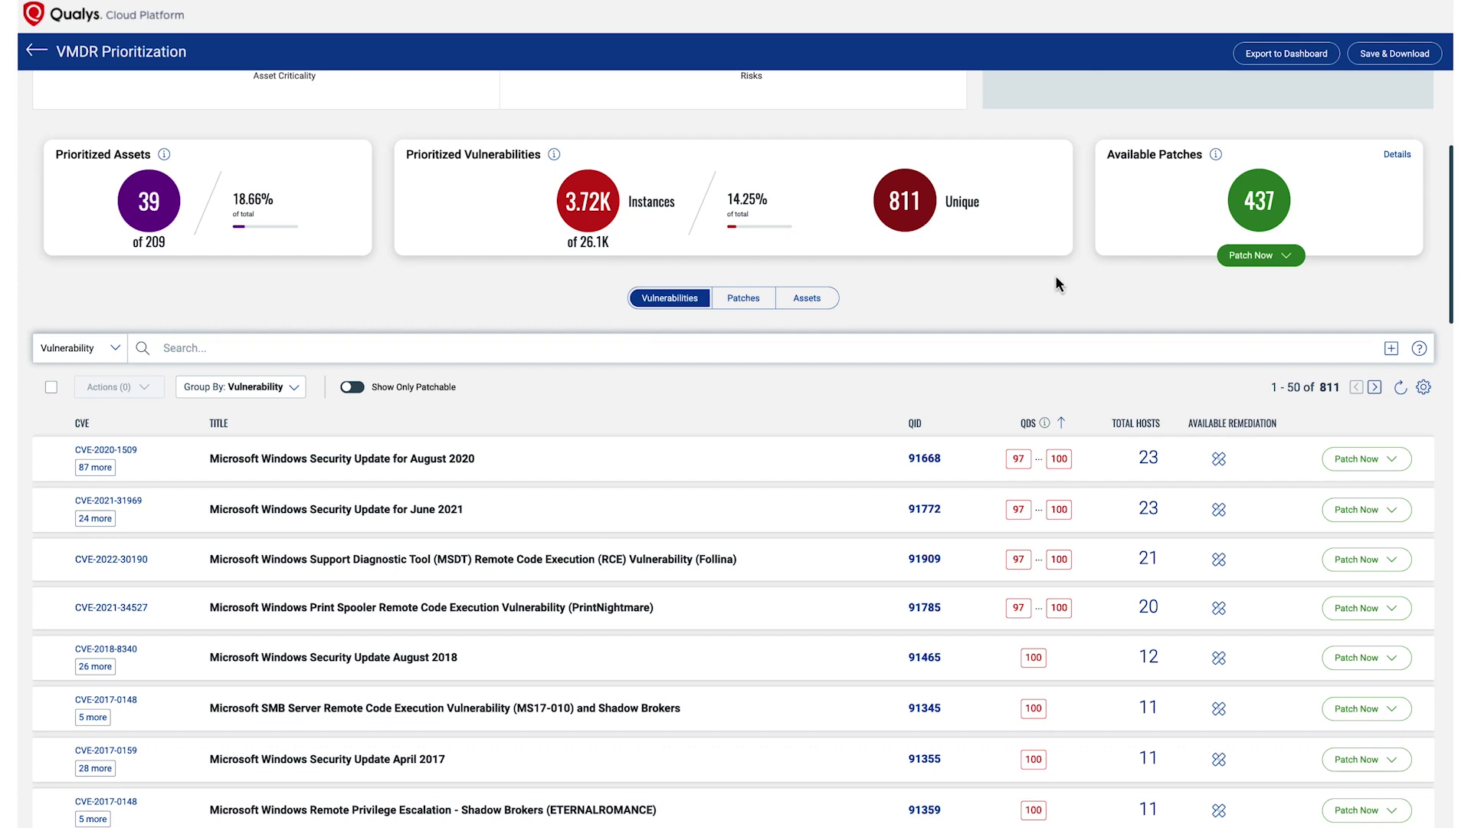
{"action": "left_click", "coordinate": [757, 298]}
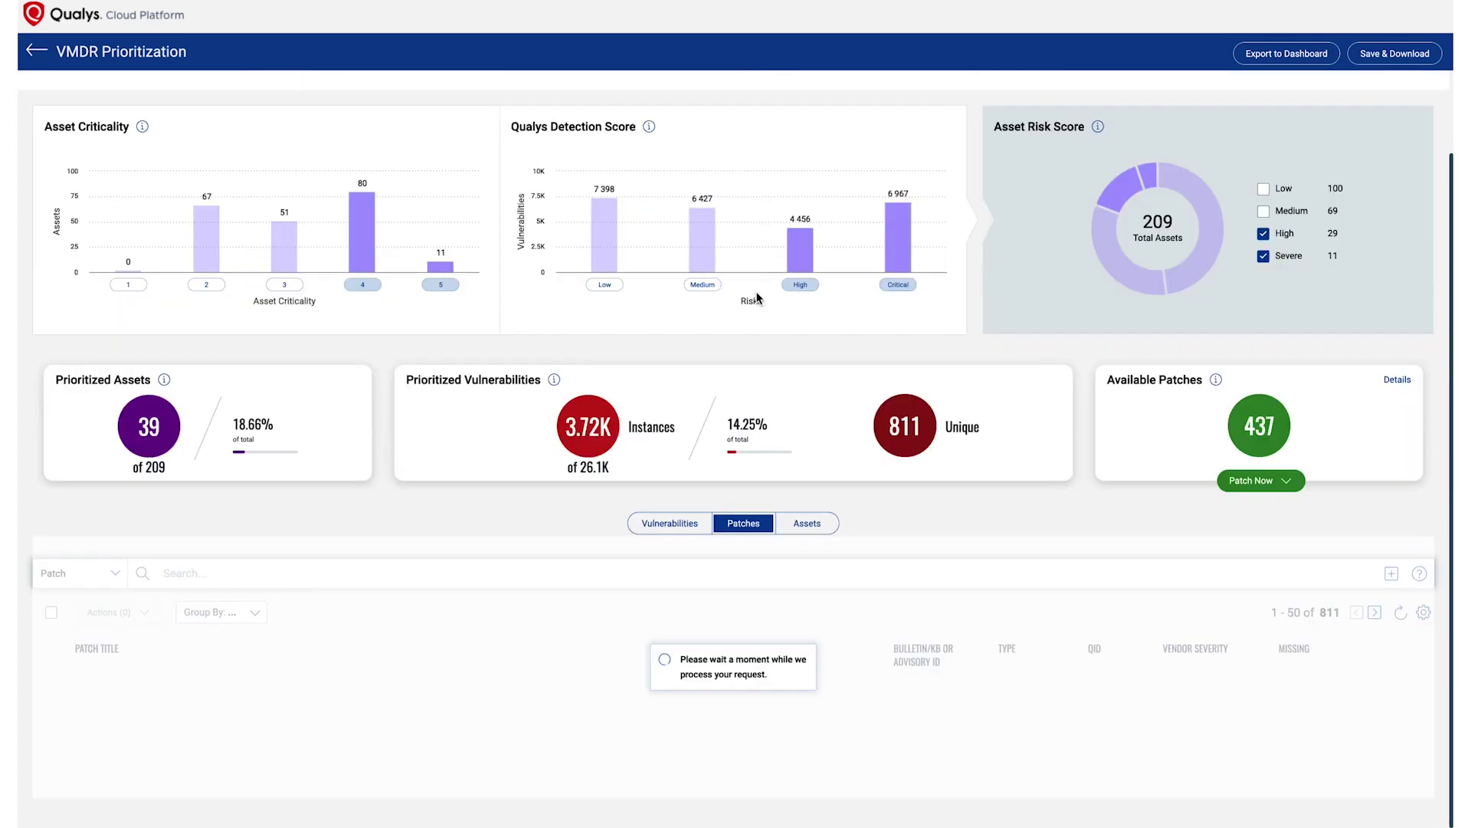